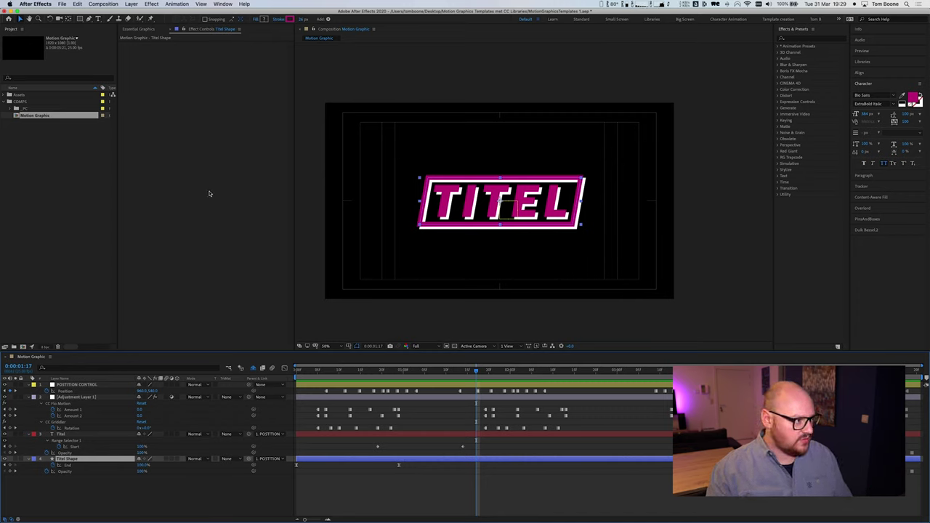
# Bring up Essential Graphics and set the Motion Graphic composition as the master
pyautogui.click(138, 29)
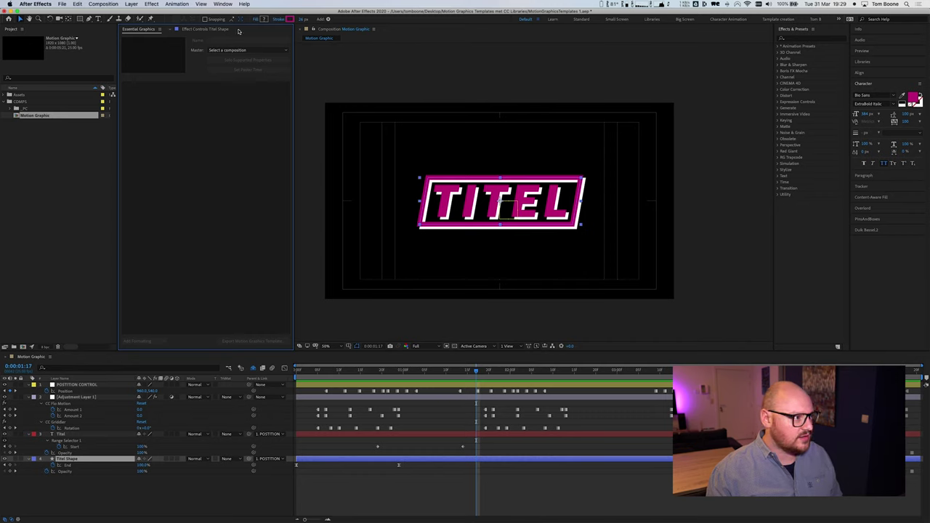
pyautogui.click(222, 4)
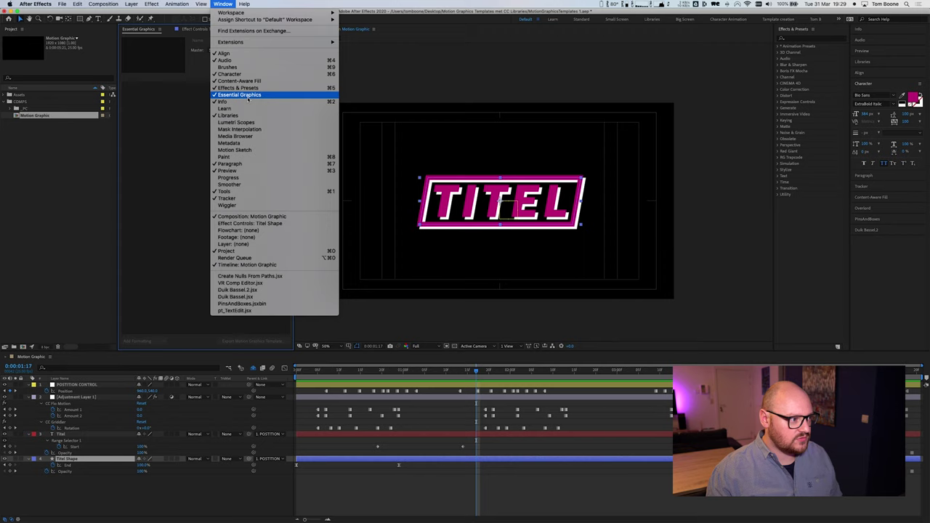
pyautogui.click(167, 136)
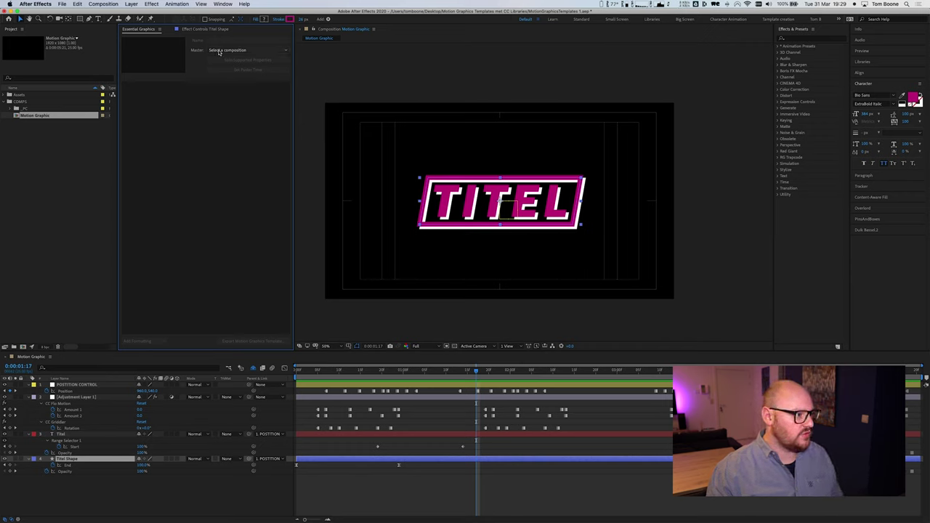
pyautogui.click(236, 51)
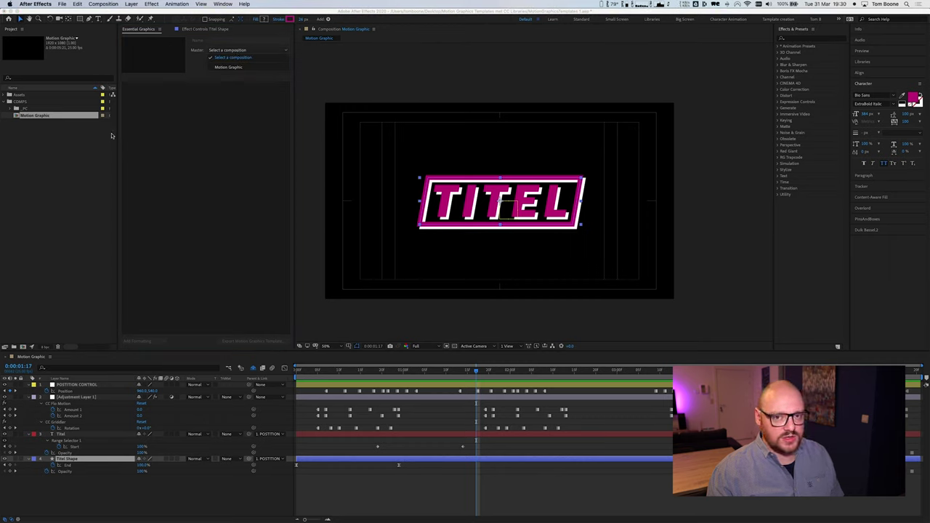
pyautogui.click(225, 68)
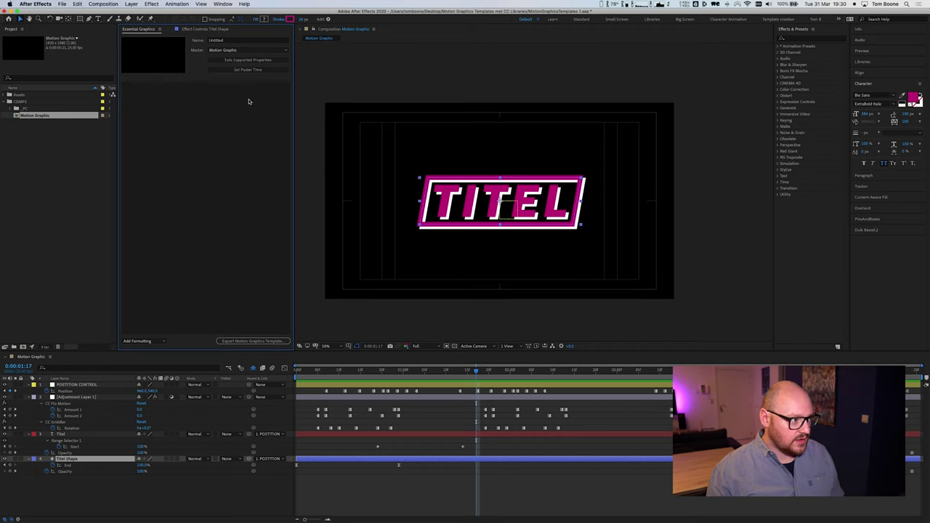
# Name the motion graphics template "Titel Animatie"
pyautogui.click(227, 42)
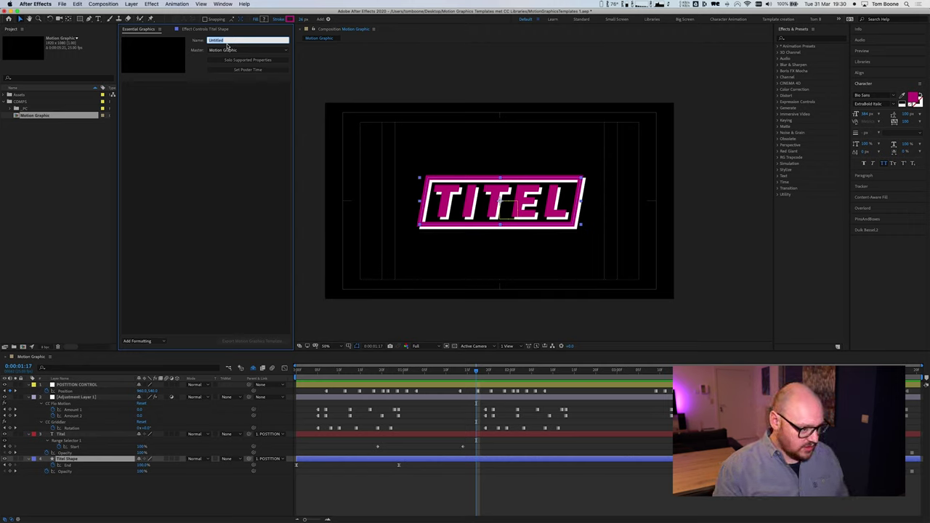
pyautogui.write('Titel Anima')
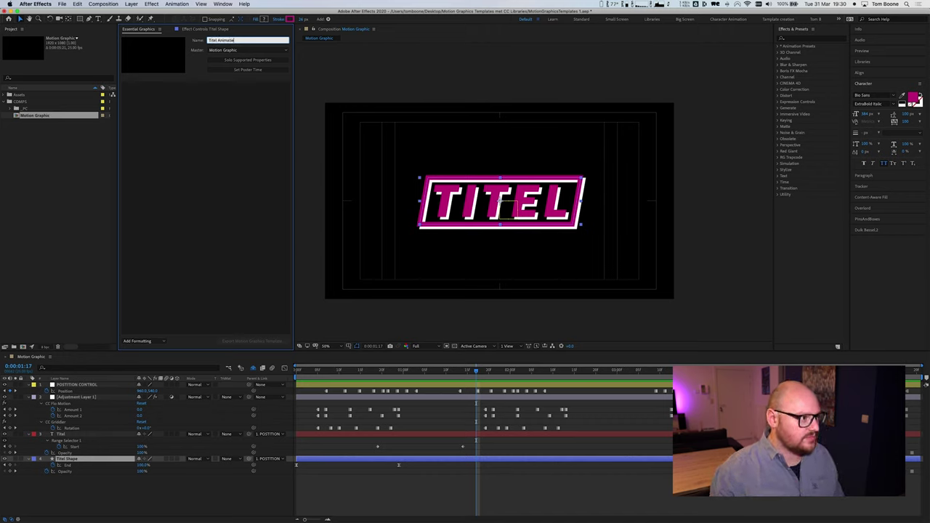
pyautogui.press('Return')
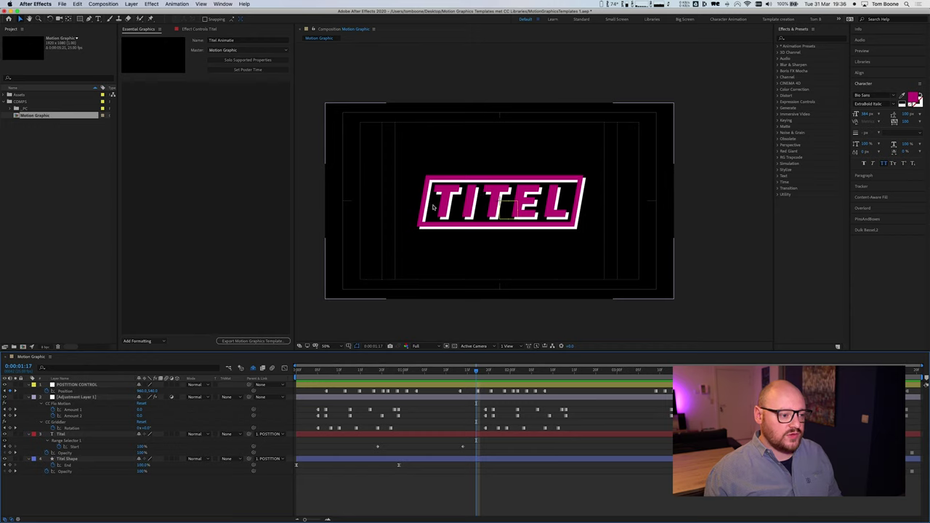
# Expand the Titel text layer's properties and add its Source Text to the Essential Graphics controls
pyautogui.click(64, 434)
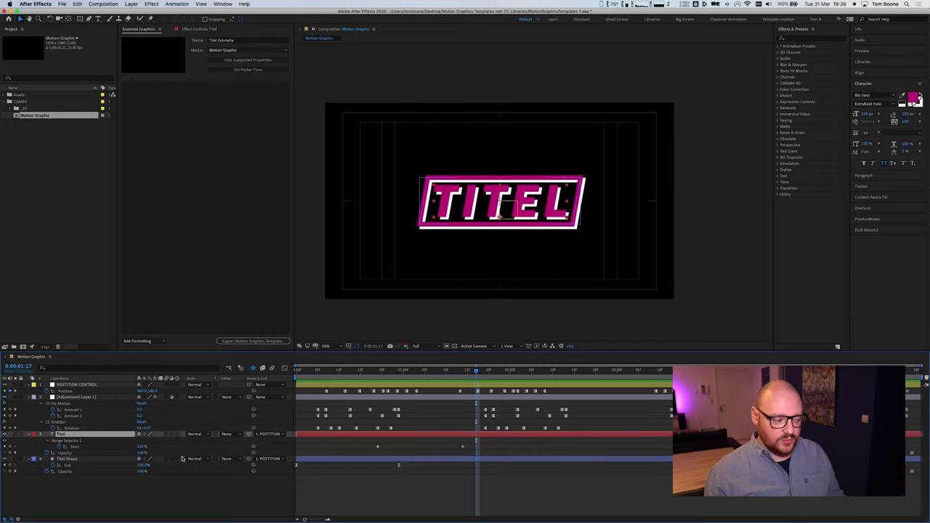
pyautogui.click(30, 434)
pyautogui.click(29, 434)
pyautogui.scroll(-2, 36, 428)
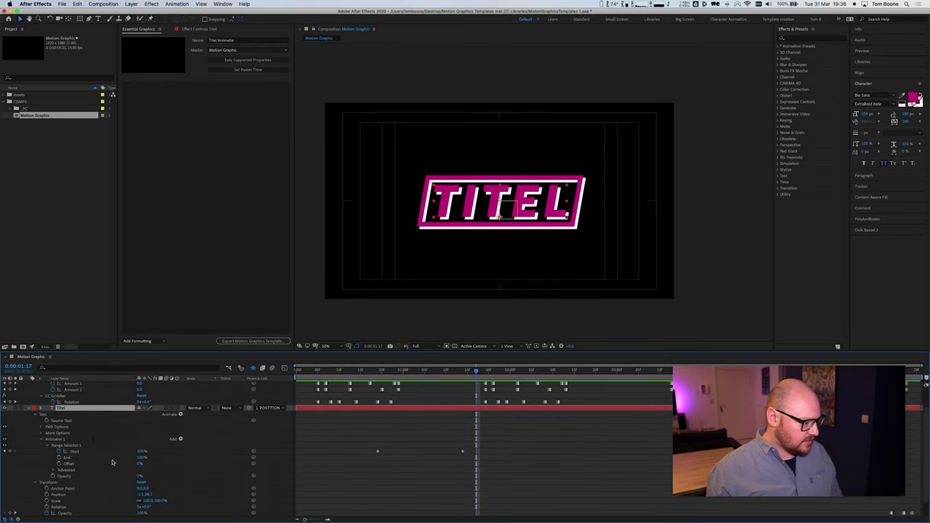
pyautogui.click(61, 423)
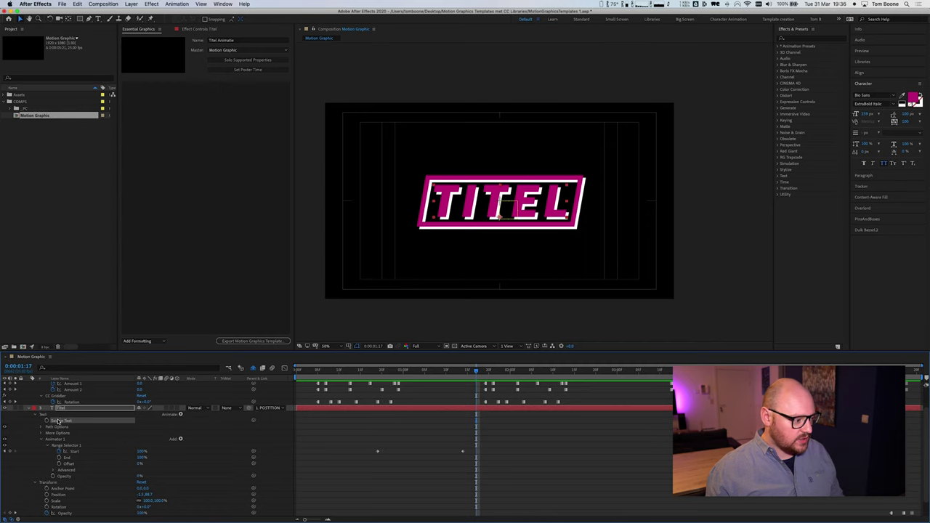
pyautogui.moveTo(55, 424); pyautogui.dragTo(200, 155)
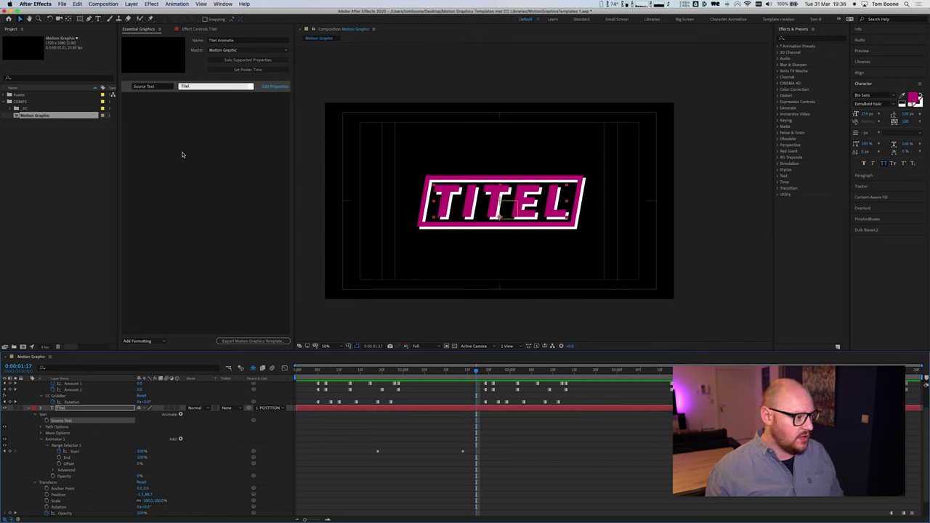
# Change the Source Text control's value to "Headline"
pyautogui.click(201, 87)
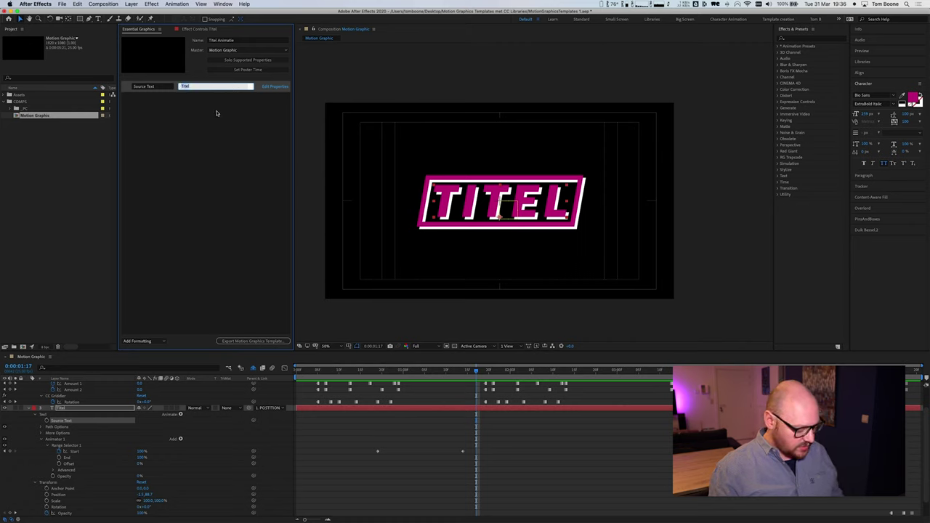
pyautogui.write('adline')
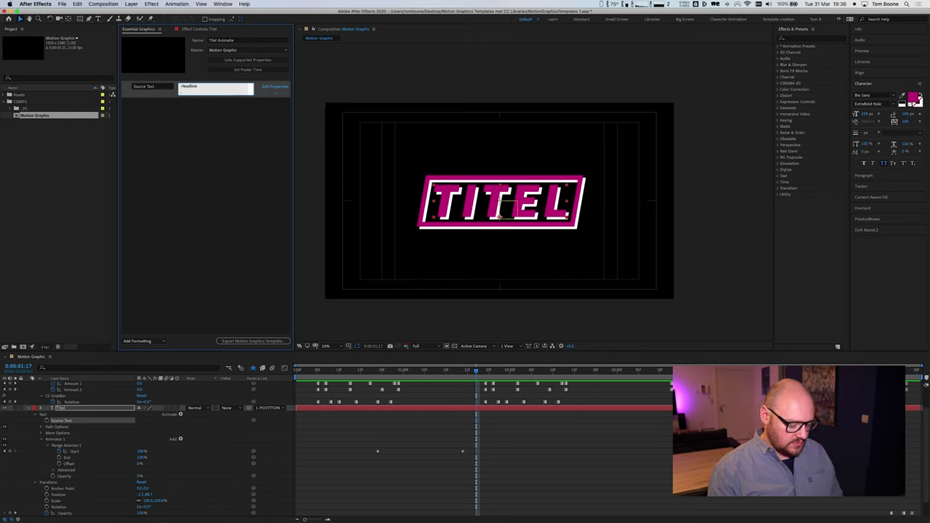
pyautogui.press('Return')
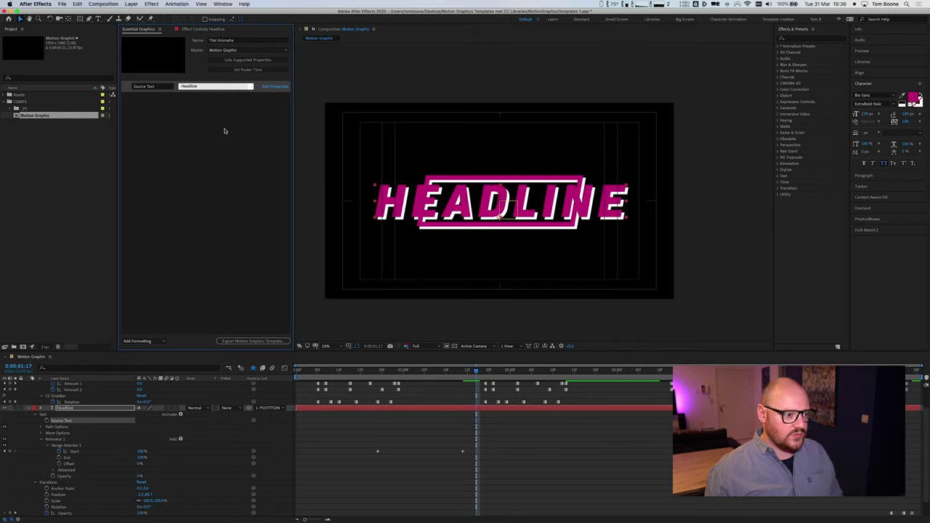
pyautogui.click(224, 131)
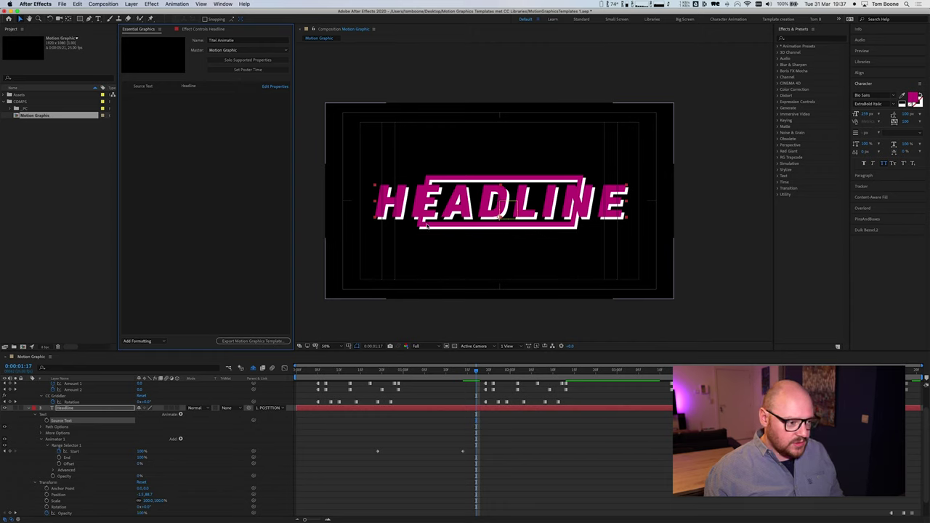
# Expand Rectangle Path 1 in the Titel Shape layer and add its Size property to the Essential Graphics controls
pyautogui.click(419, 449)
pyautogui.press('u')
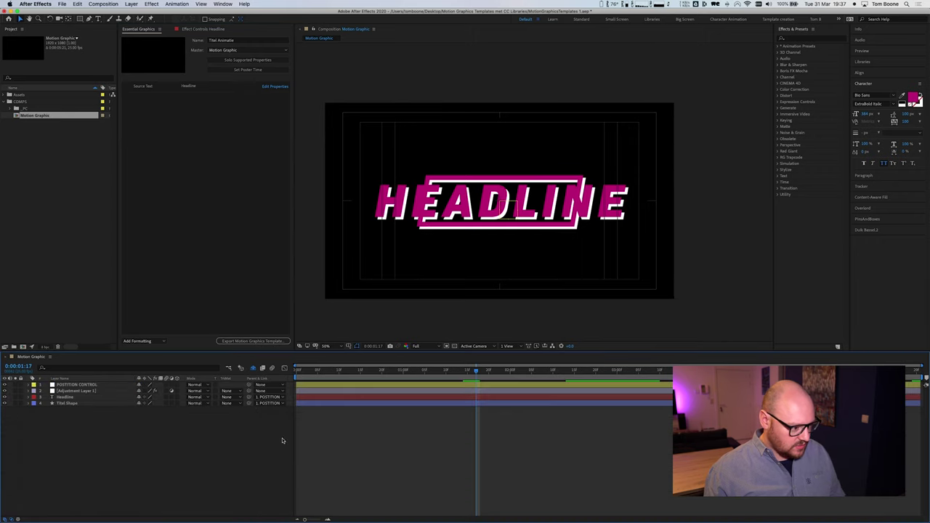
pyautogui.click(61, 404)
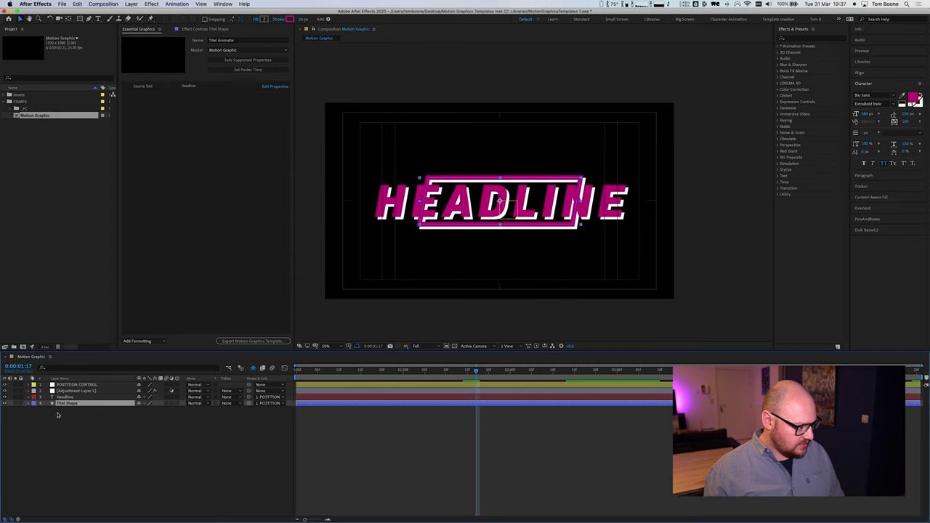
pyautogui.click(28, 404)
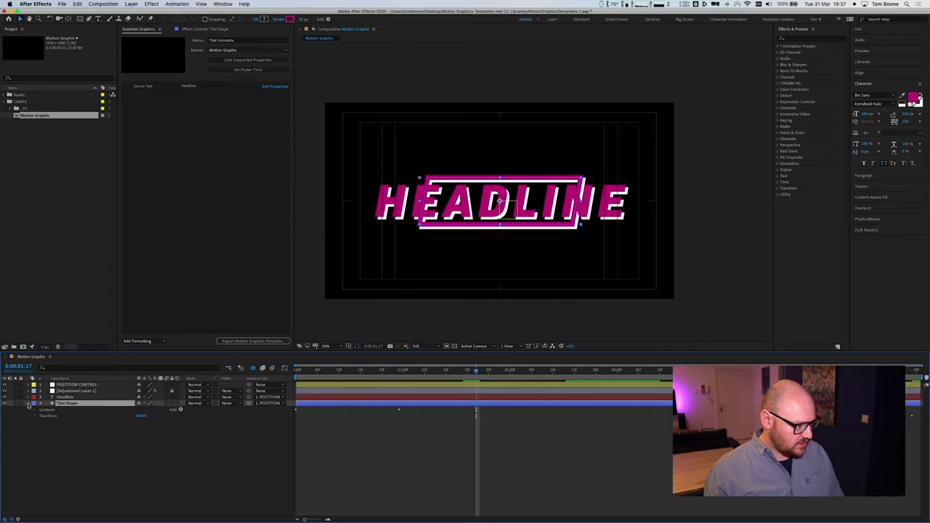
pyautogui.click(36, 410)
pyautogui.click(42, 417)
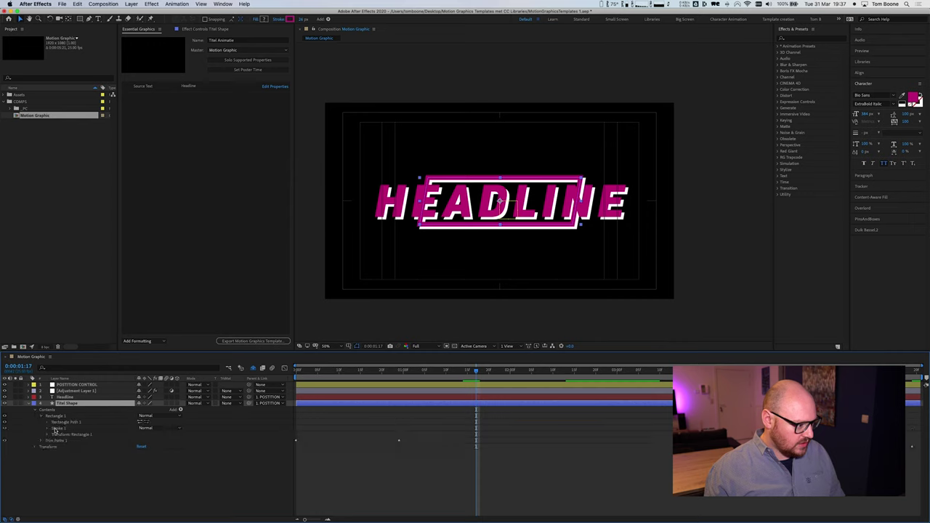
pyautogui.click(48, 422)
pyautogui.click(66, 429)
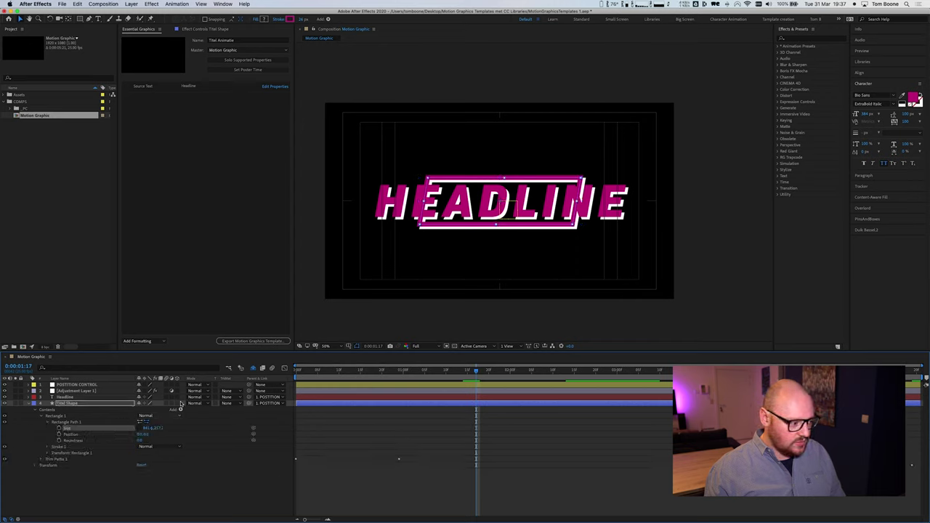
pyautogui.moveTo(70, 429); pyautogui.dragTo(191, 155)
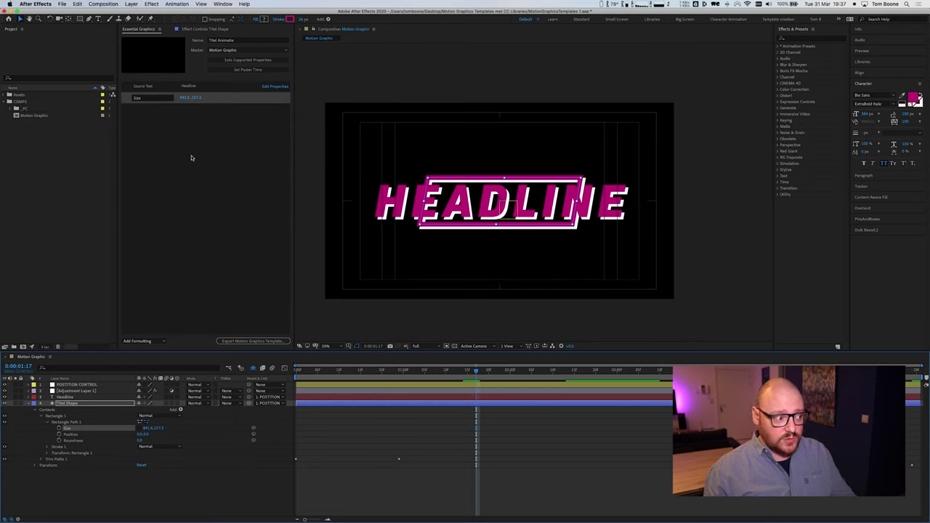
# Enlarge the frame to about 1495 by 274 through the Size control and preview the animation from the beginning
pyautogui.moveTo(193, 98); pyautogui.dragTo(440, 114)
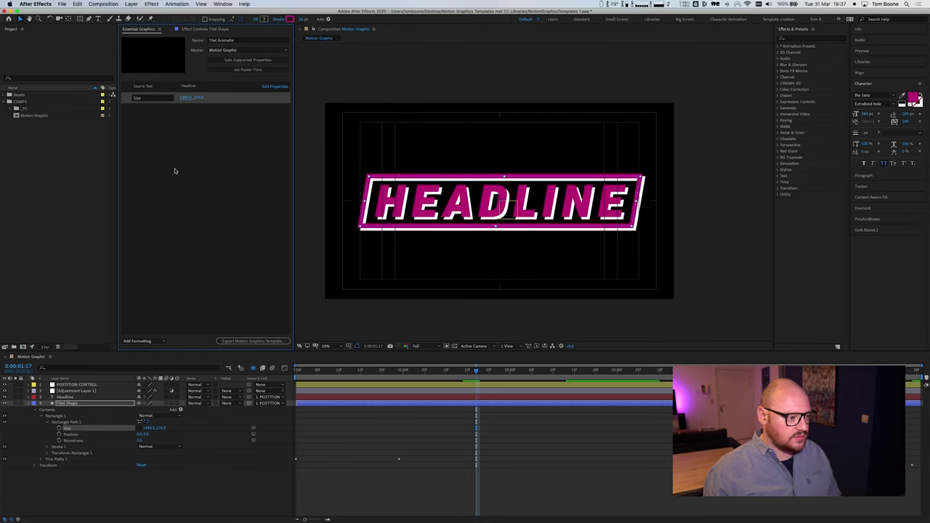
pyautogui.click(204, 154)
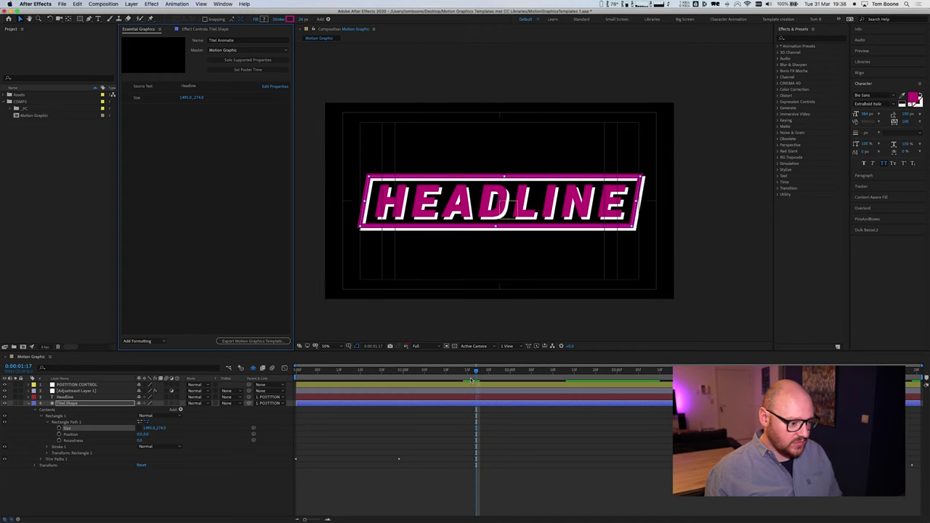
pyautogui.press('space')
pyautogui.press('space')
pyautogui.press('Home')
pyautogui.press('space')
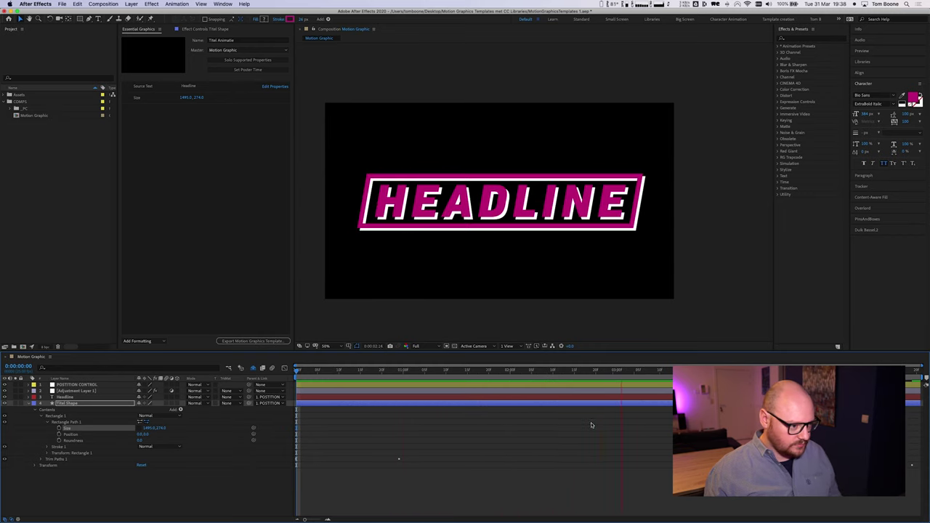
pyautogui.press('space')
pyautogui.click(195, 486)
pyautogui.press('u')
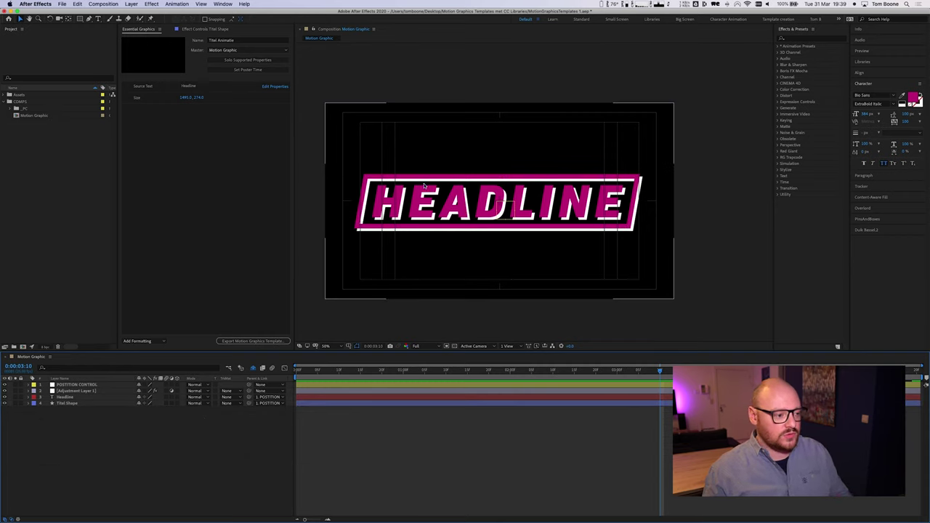
# Filter the timeline for "color", add the drop shadow's Shadow Color and the shape's stroke Color to Essential Graphics, and clear the filter
pyautogui.click(533, 287)
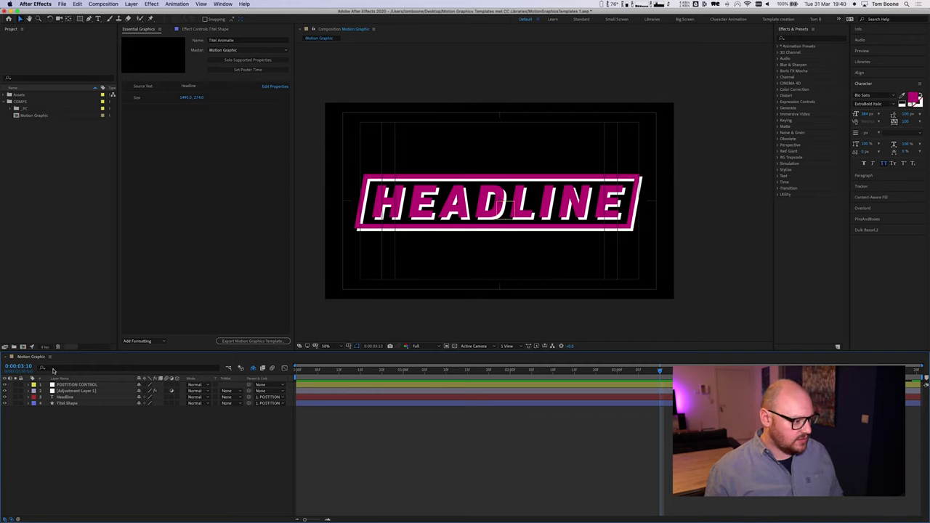
pyautogui.click(55, 369)
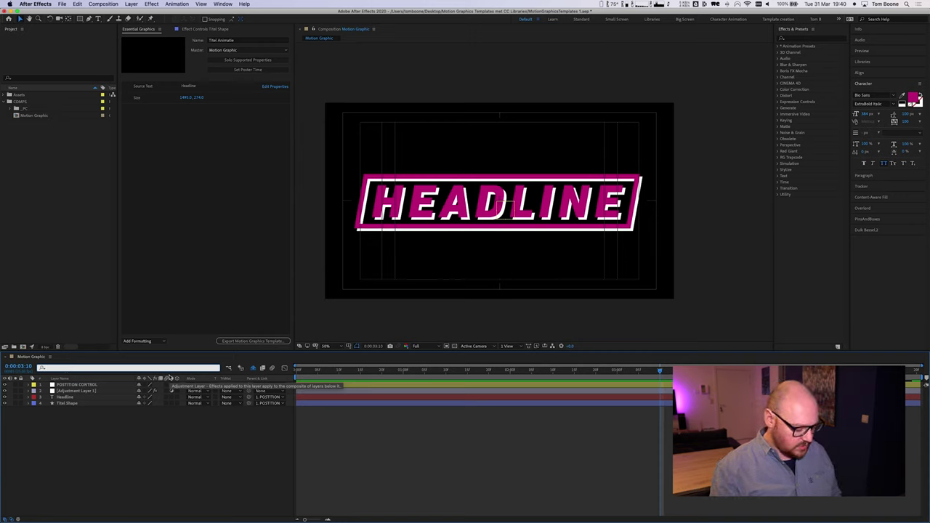
pyautogui.write('color')
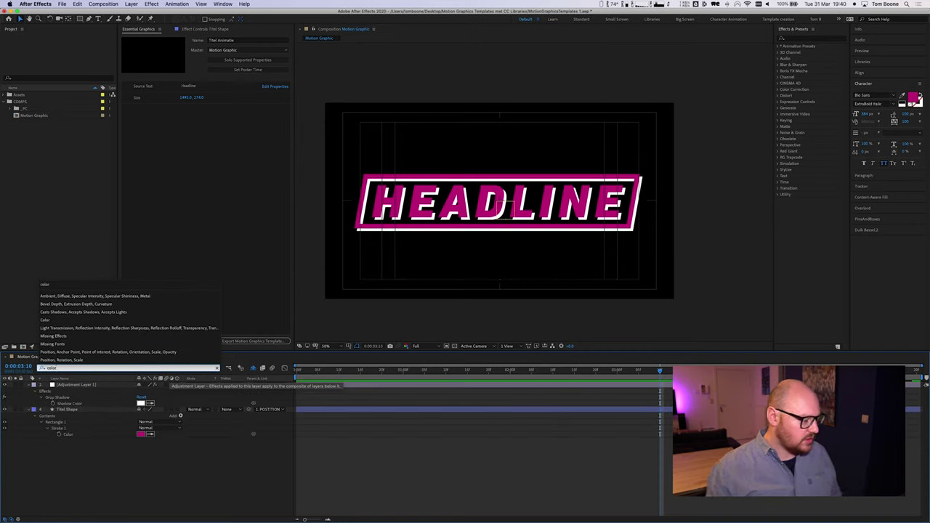
pyautogui.click(116, 473)
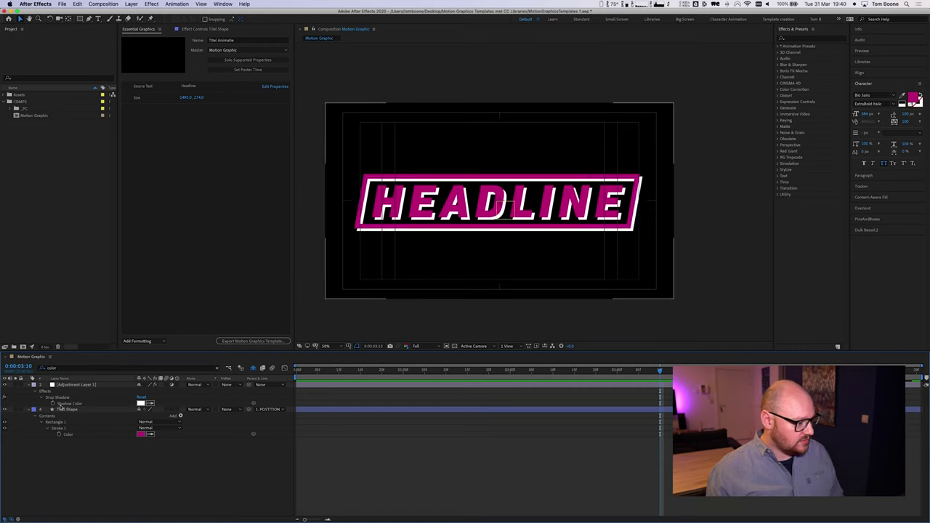
pyautogui.moveTo(67, 405); pyautogui.dragTo(188, 252)
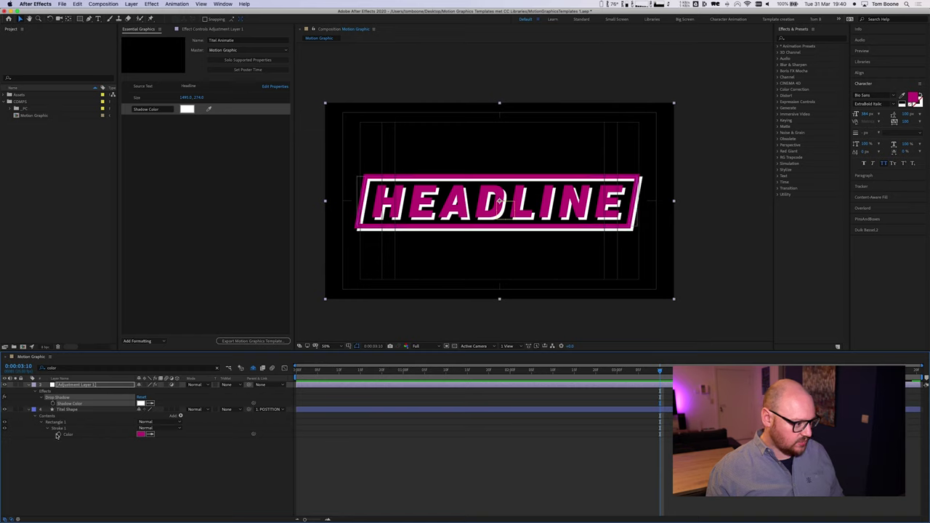
pyautogui.moveTo(73, 436); pyautogui.dragTo(206, 167)
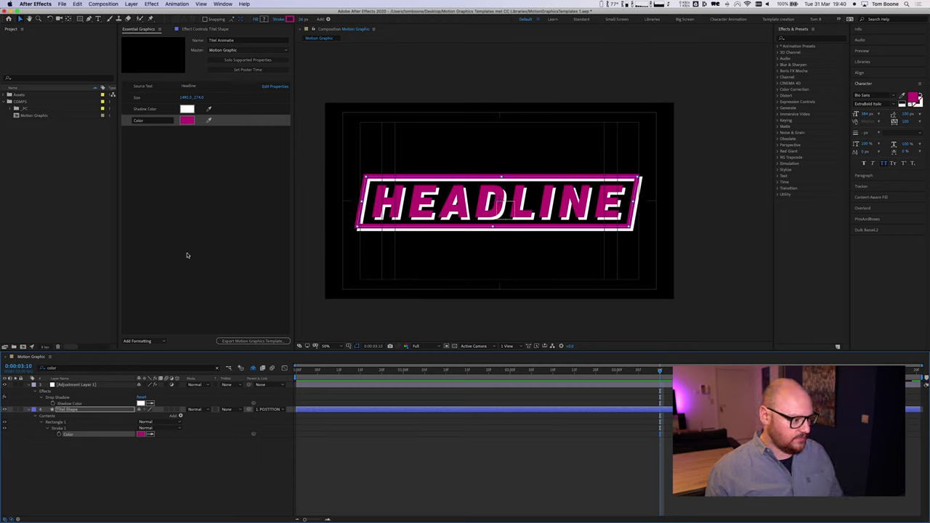
pyautogui.click(217, 370)
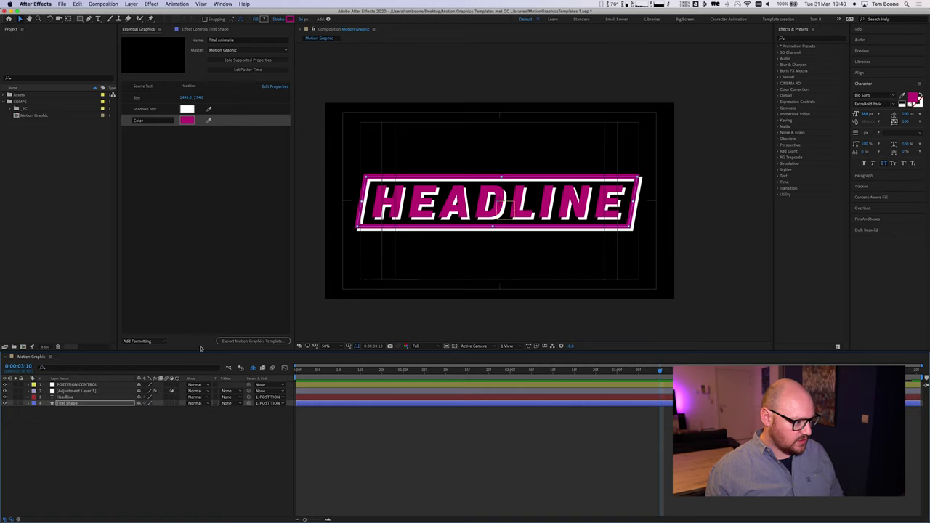
# Apply the Fill effect to the Headline text layer and sample the frame's magenta as its color
pyautogui.click(64, 397)
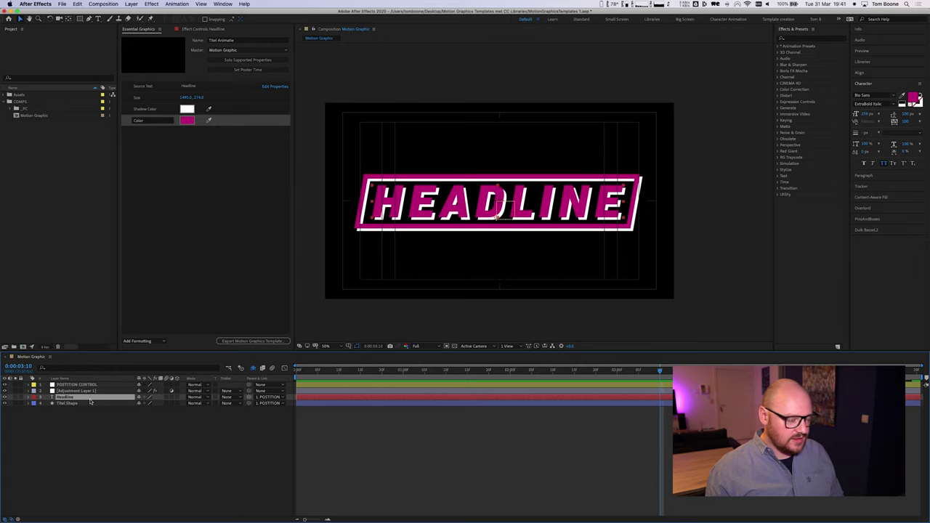
pyautogui.click(804, 39)
pyautogui.write('fill')
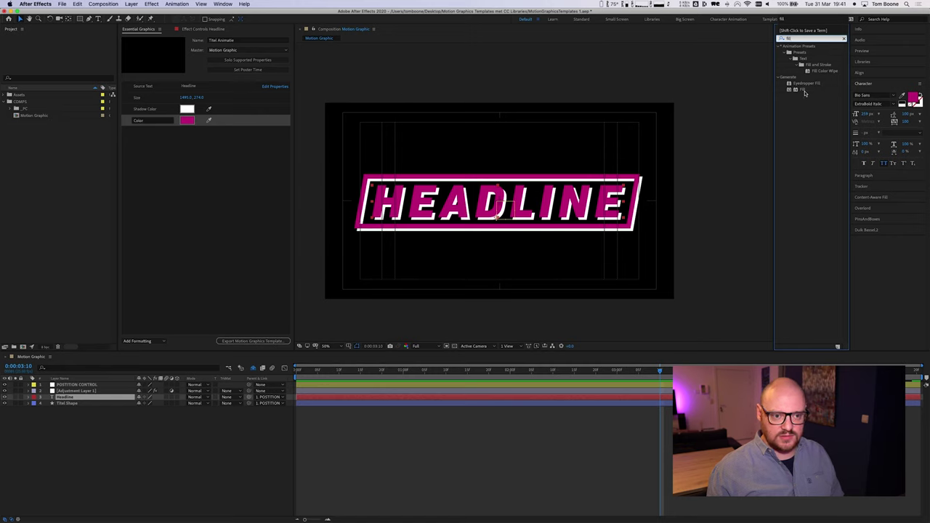
pyautogui.doubleClick(802, 90)
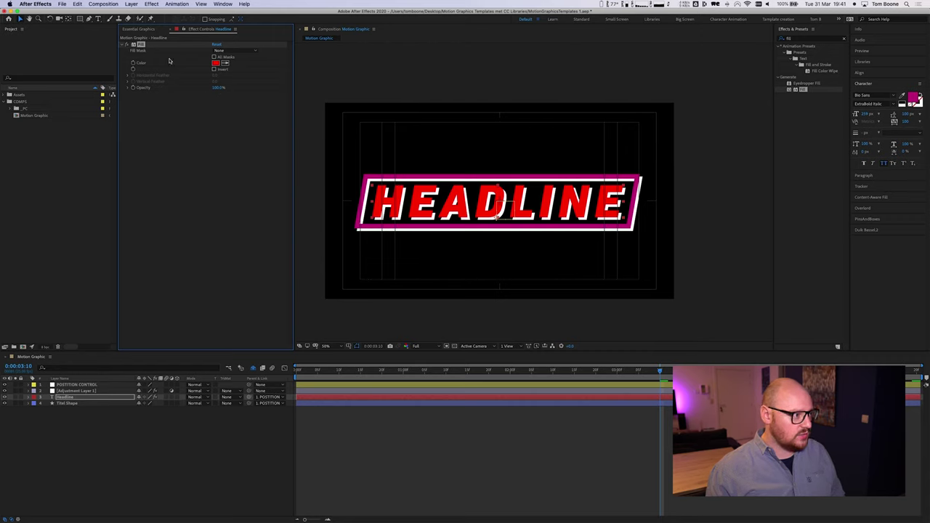
pyautogui.click(225, 63)
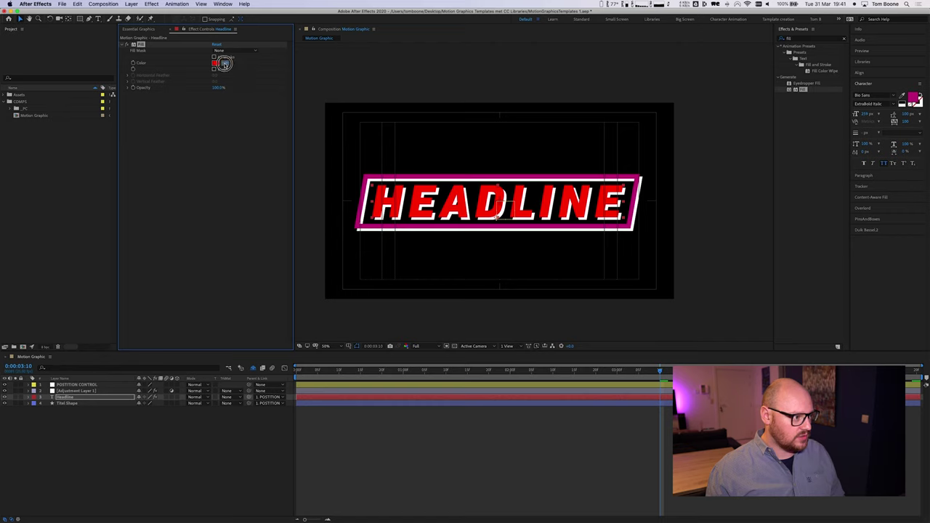
pyautogui.click(365, 186)
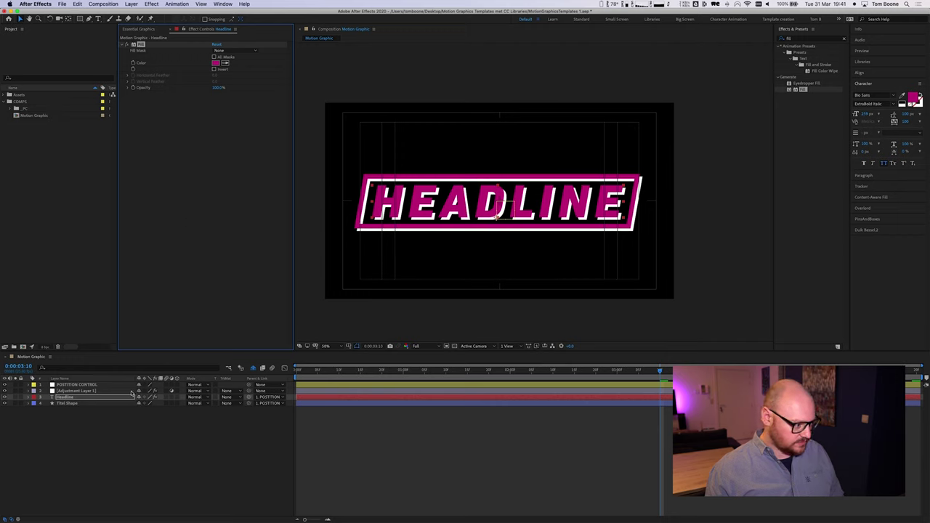
# Filter the timeline for "color" and add the Headline layer's Fill Color to the Essential Graphics controls
pyautogui.click(122, 439)
pyautogui.click(108, 368)
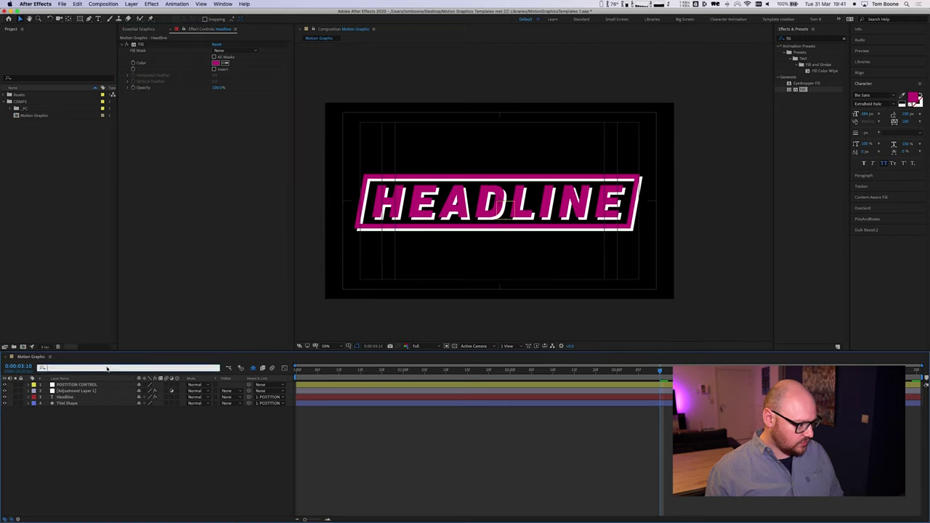
pyautogui.write('color')
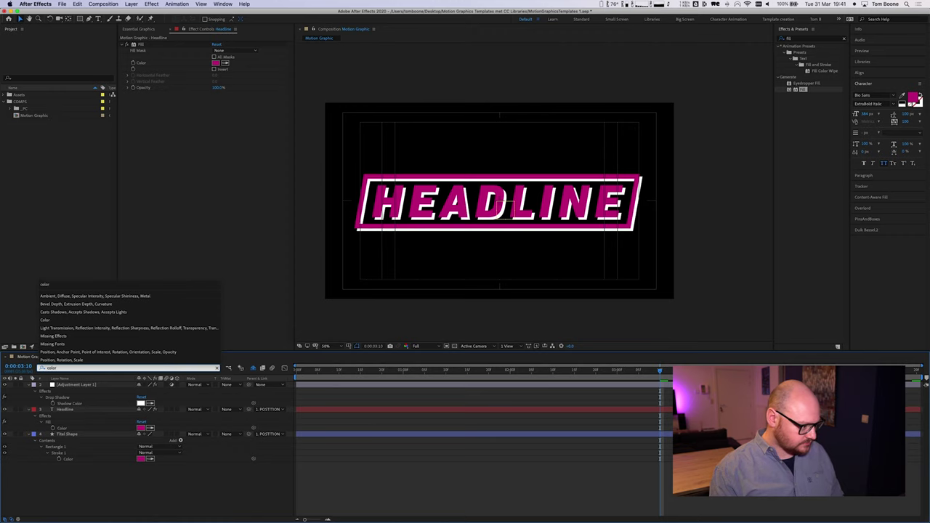
pyautogui.press('Return')
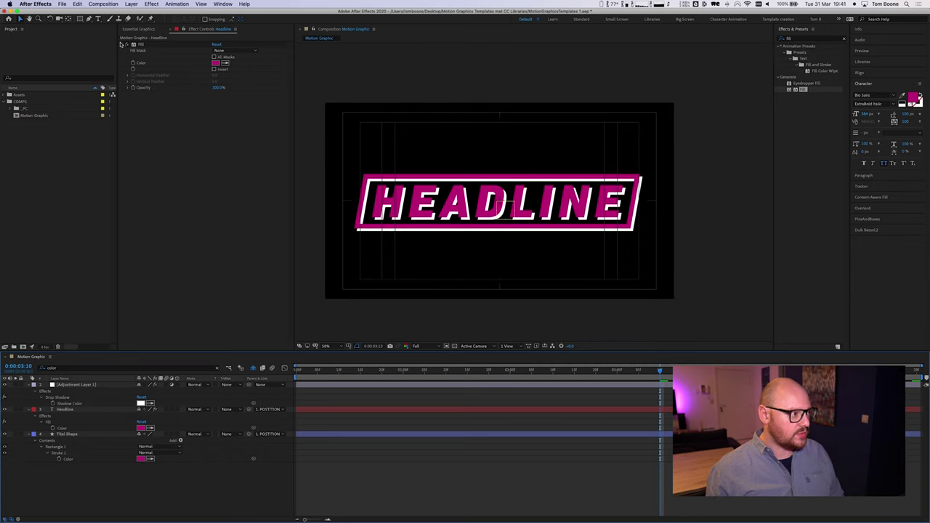
pyautogui.click(142, 29)
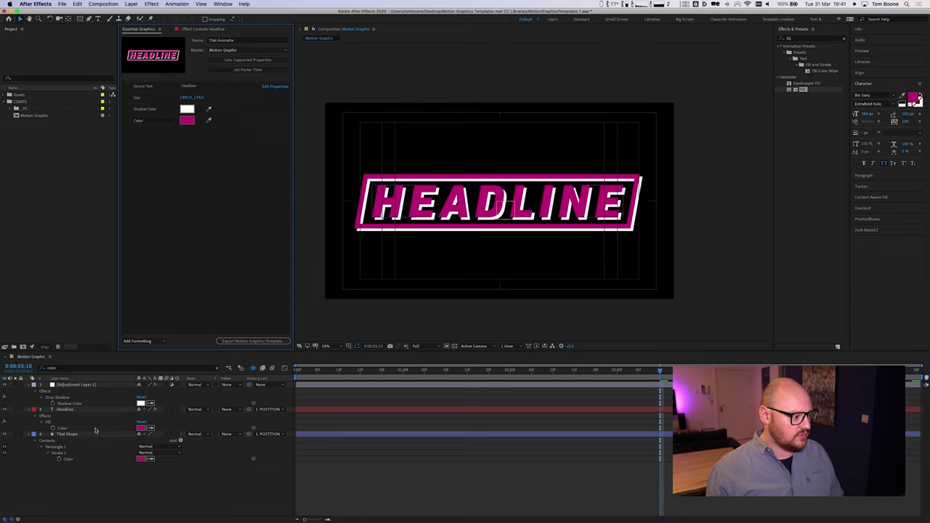
pyautogui.moveTo(64, 431); pyautogui.dragTo(181, 187)
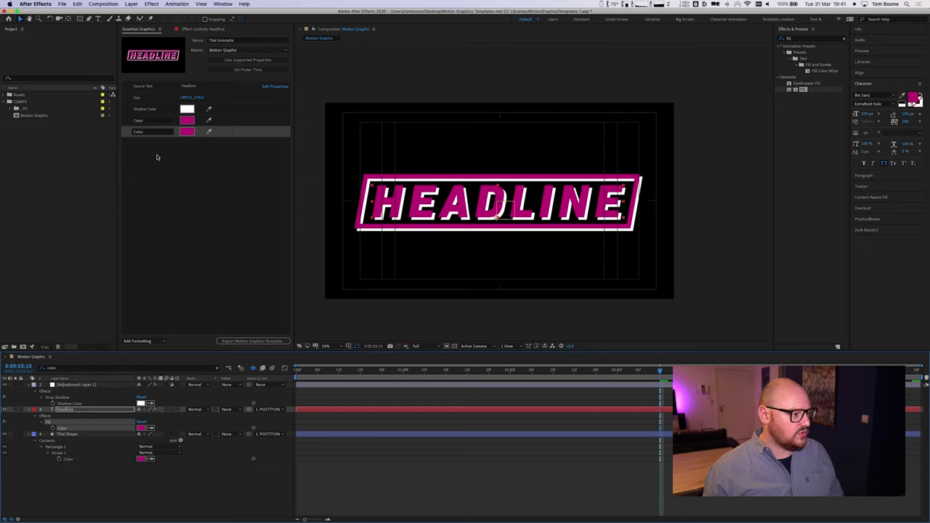
# Rename the headline's color control to "Text Color" and the frame's color control to "Box Color"
pyautogui.click(148, 133)
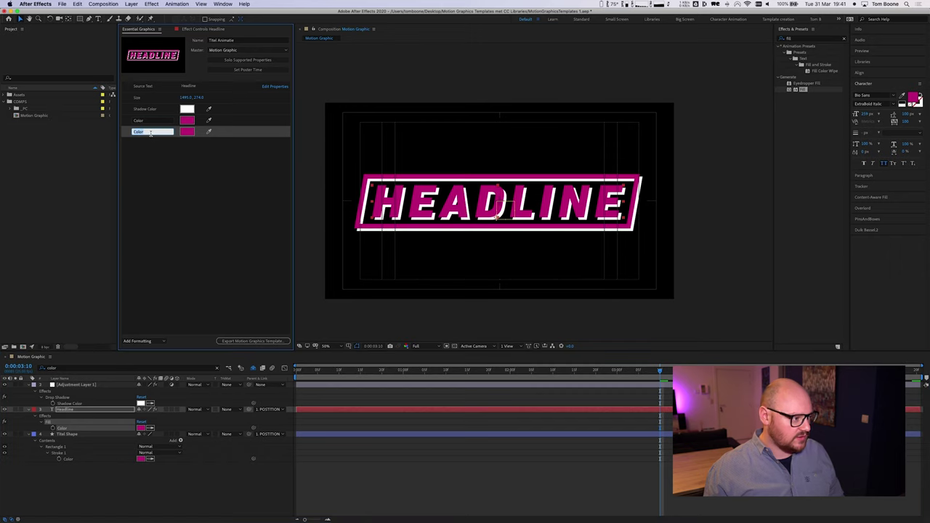
pyautogui.press('Left')
pyautogui.write('Text')
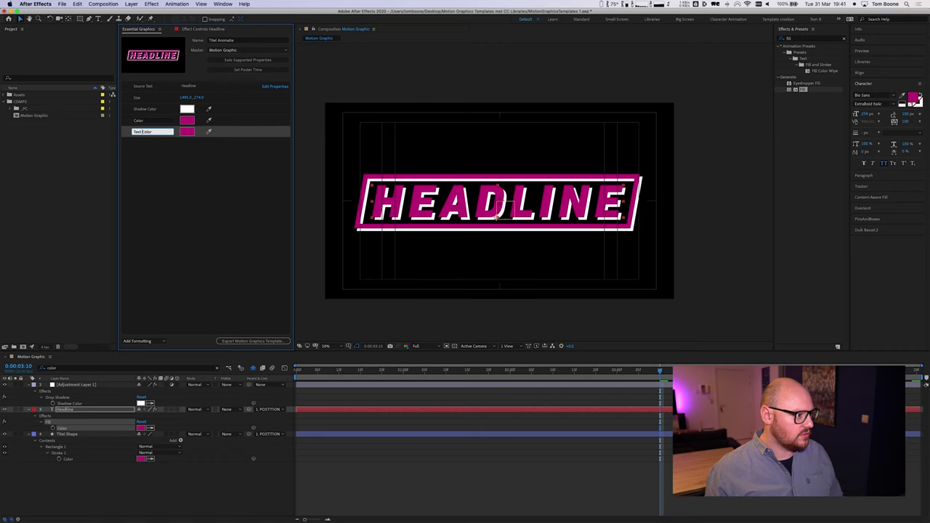
pyautogui.click(151, 120)
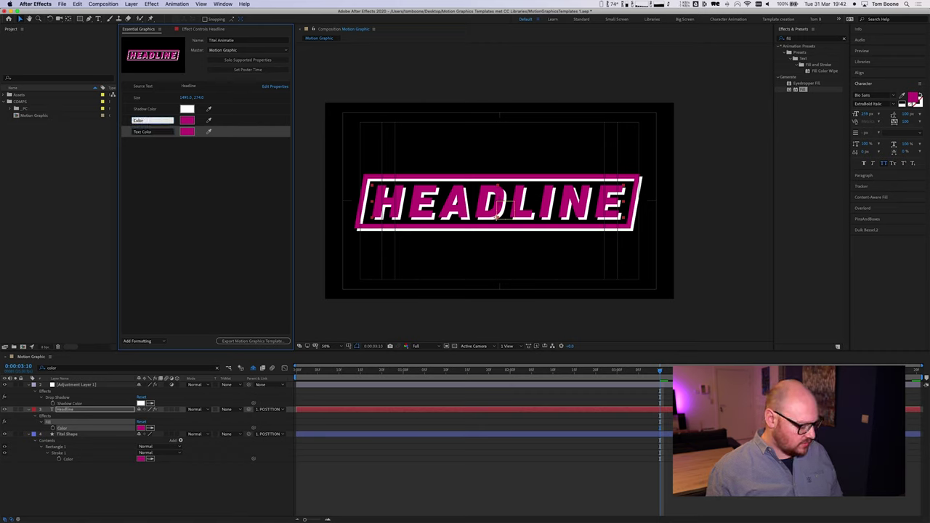
pyautogui.press('Left')
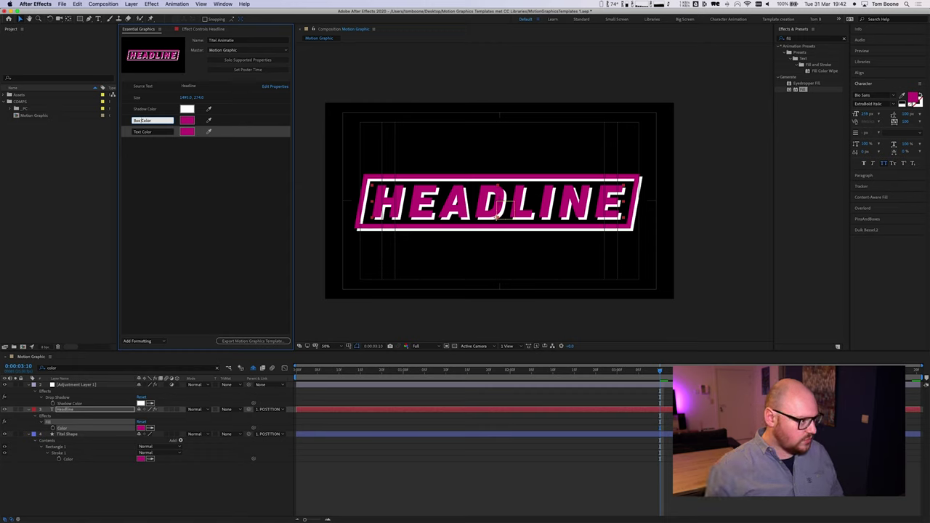
pyautogui.click(189, 169)
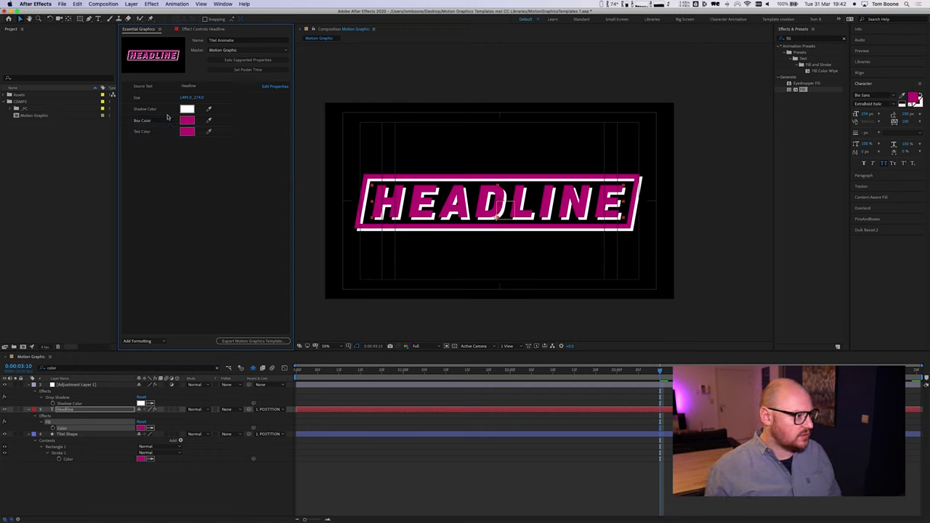
# Rename the Size control to "Box Size" and the Source Text control to "Titel", and play the animation
pyautogui.click(139, 99)
pyautogui.click(144, 98)
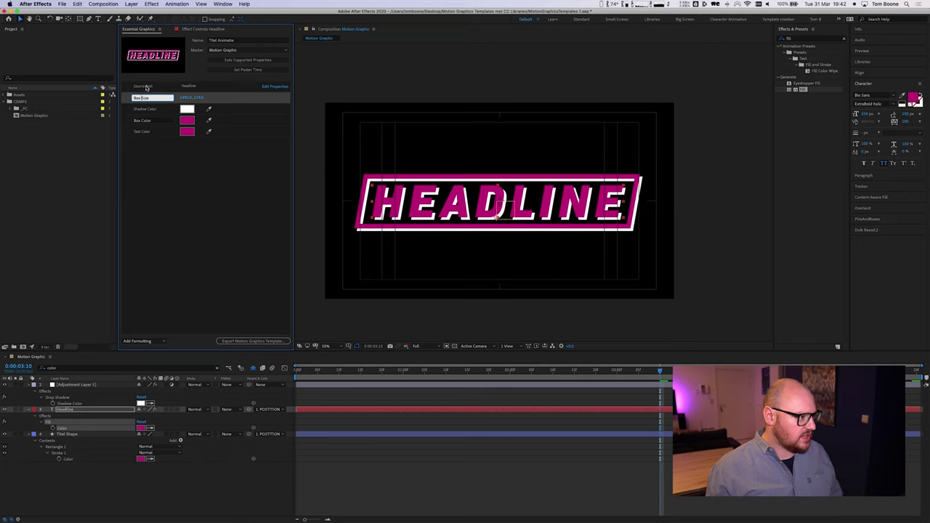
pyautogui.click(155, 87)
pyautogui.write('Titel')
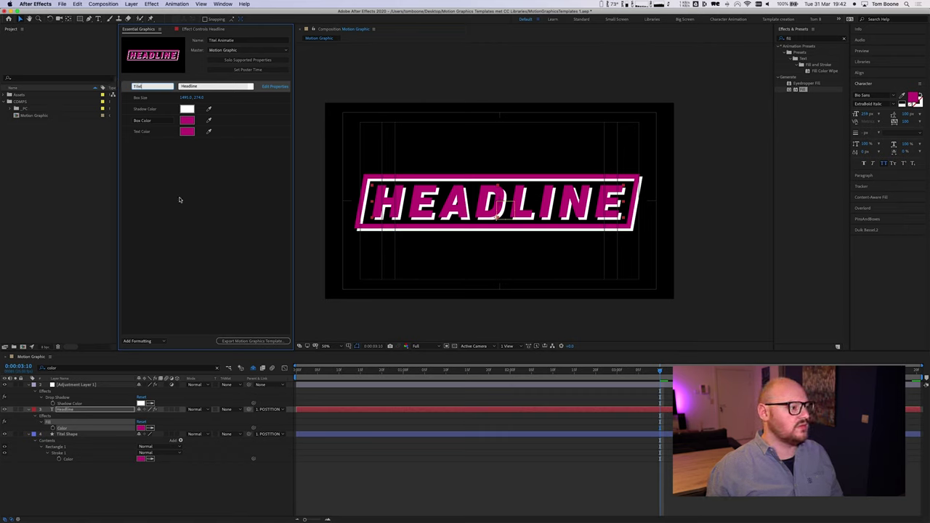
pyautogui.press('Return')
pyautogui.press('space')
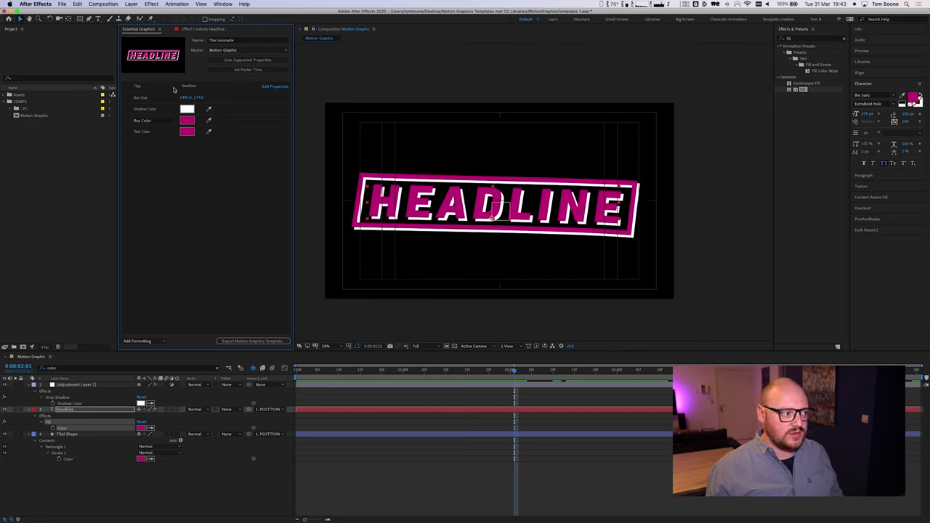
# Enable custom font selection and font size adjustment in the Titel control's source text properties
pyautogui.click(274, 86)
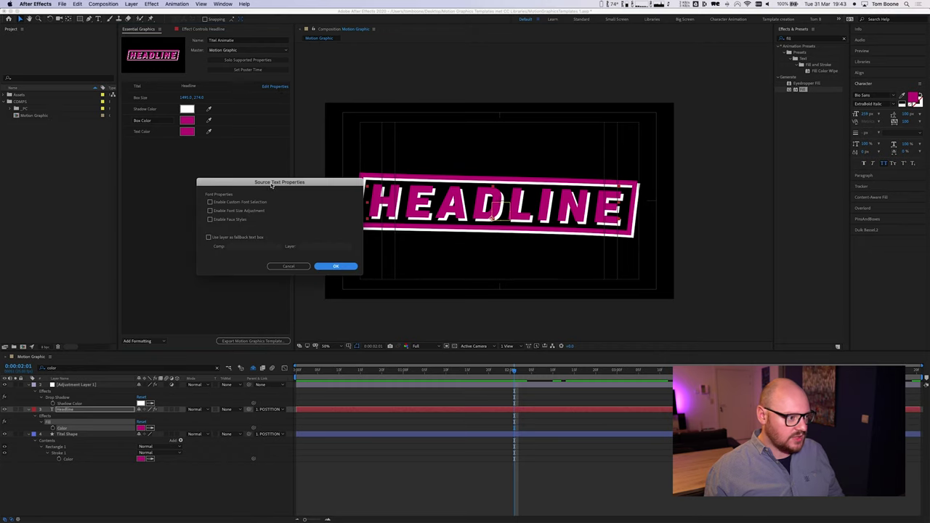
pyautogui.moveTo(271, 184); pyautogui.dragTo(426, 167)
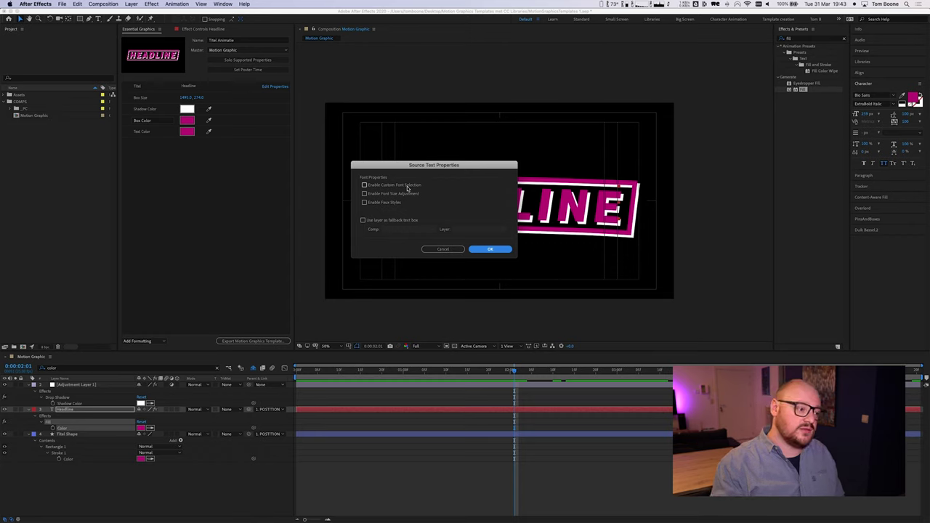
pyautogui.click(407, 188)
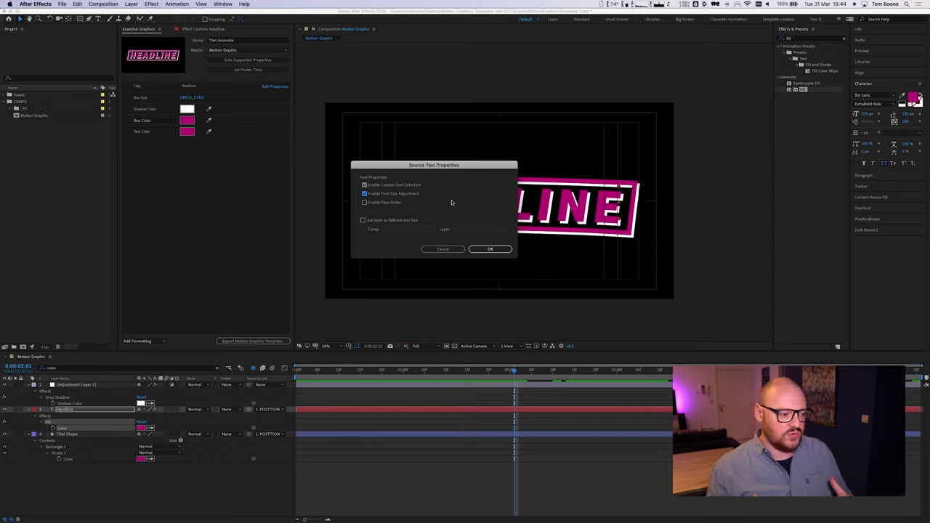
pyautogui.click(499, 250)
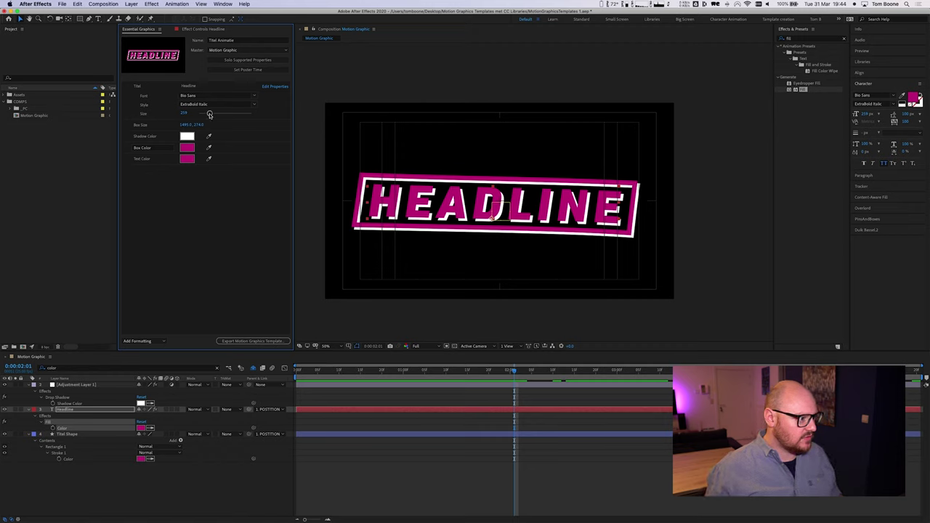
# Reduce the Titel control's font size and, at 0:00:01:14, increase the height in the Box Size control
pyautogui.moveTo(183, 115); pyautogui.dragTo(2, 150)
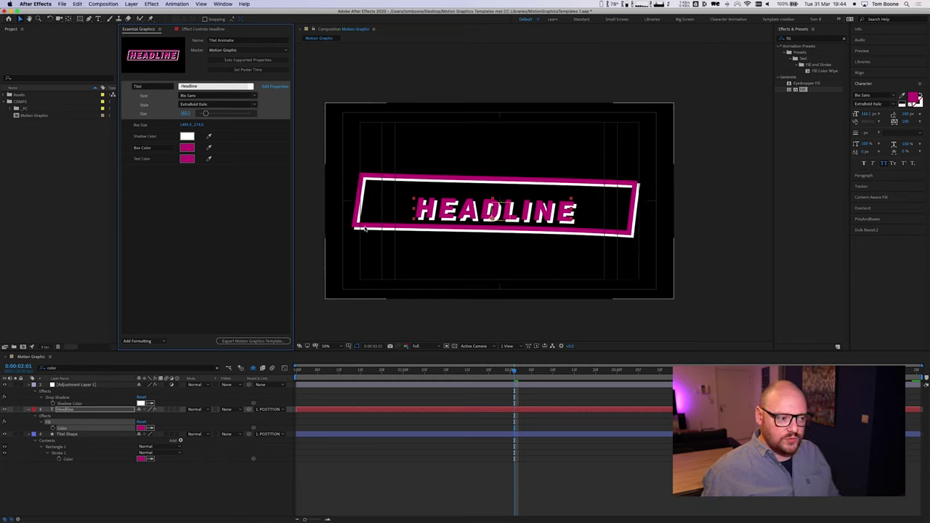
pyautogui.moveTo(471, 370); pyautogui.dragTo(463, 372)
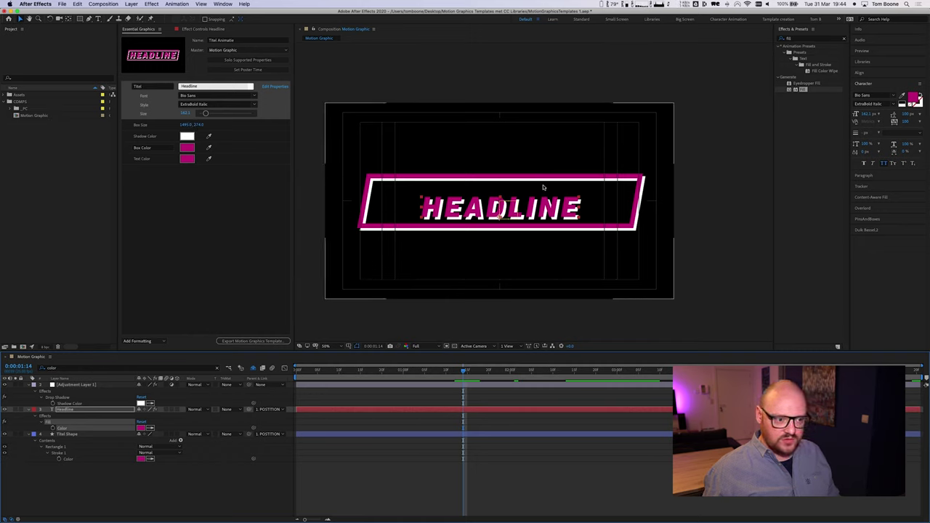
pyautogui.moveTo(201, 126); pyautogui.dragTo(191, 145)
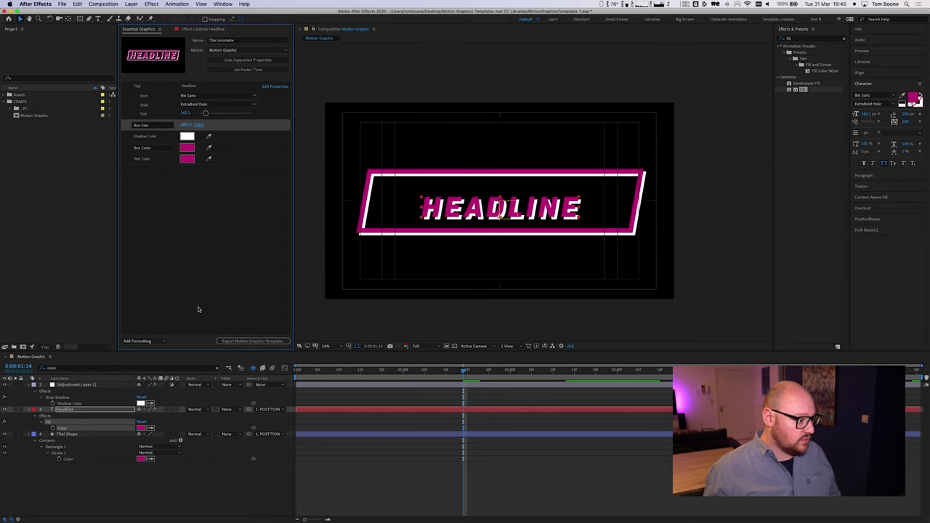
# Filter the timeline for "pos" and add the Titel Shape layer's Transform Position below Box Size as a control named "Box Position"
pyautogui.click(61, 433)
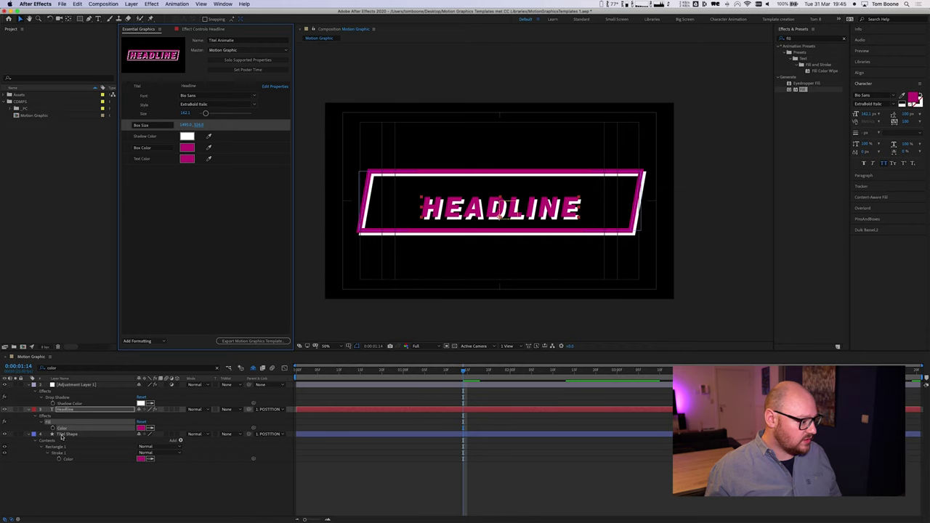
pyautogui.click(66, 433)
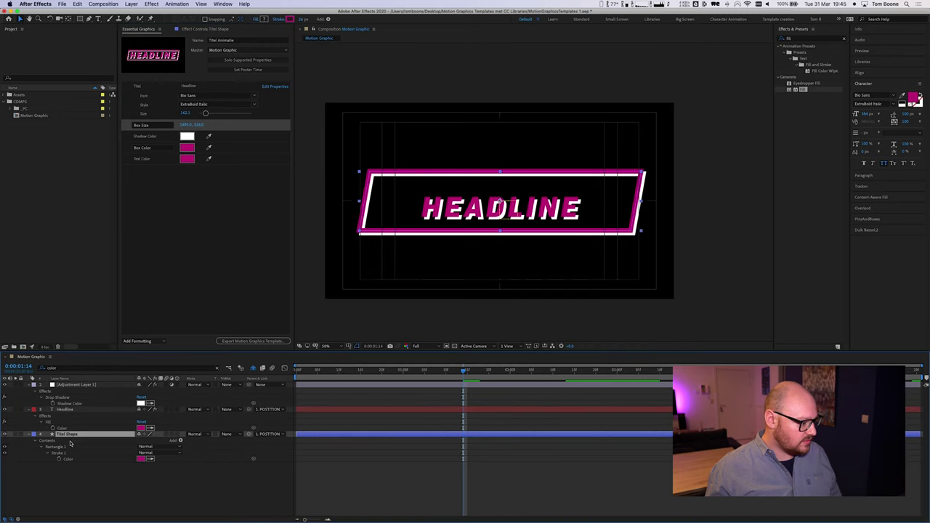
pyautogui.click(89, 368)
pyautogui.write('pos')
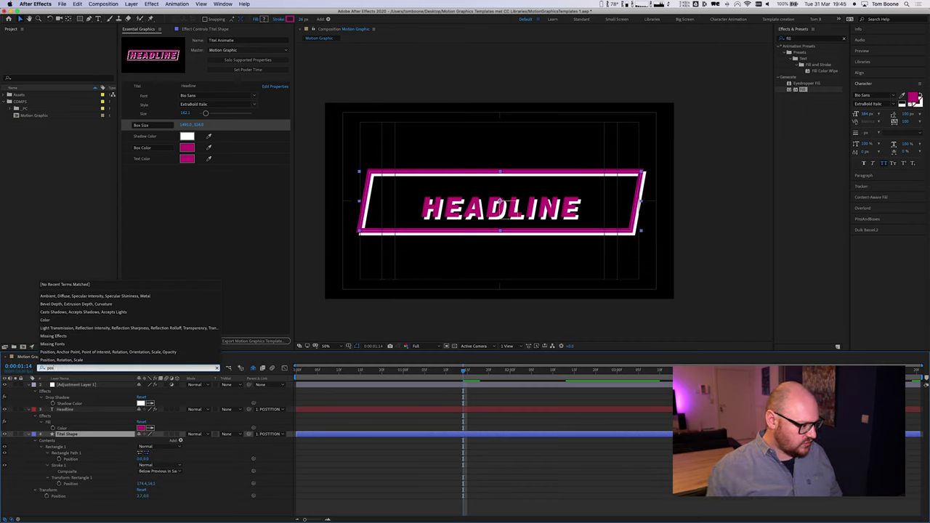
pyautogui.press('Return')
pyautogui.moveTo(58, 496); pyautogui.dragTo(215, 134)
pyautogui.click(138, 138)
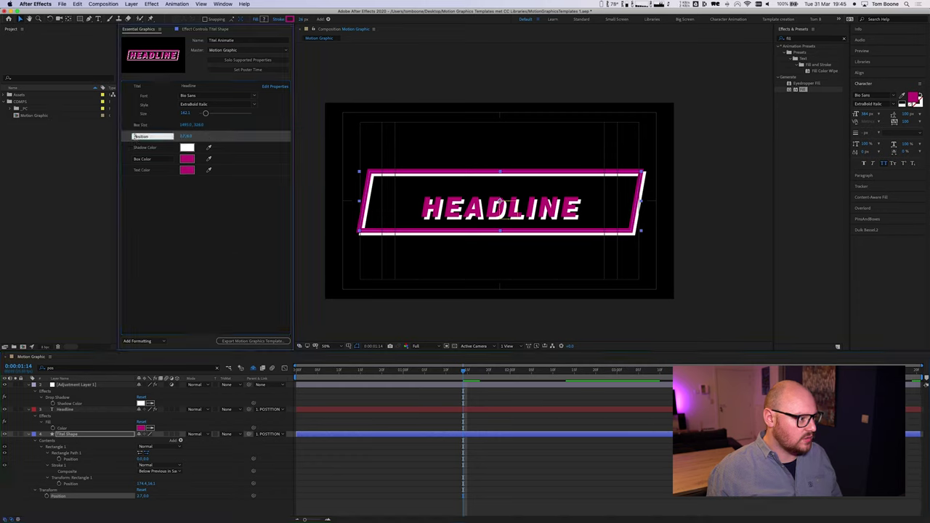
pyautogui.write('Box')
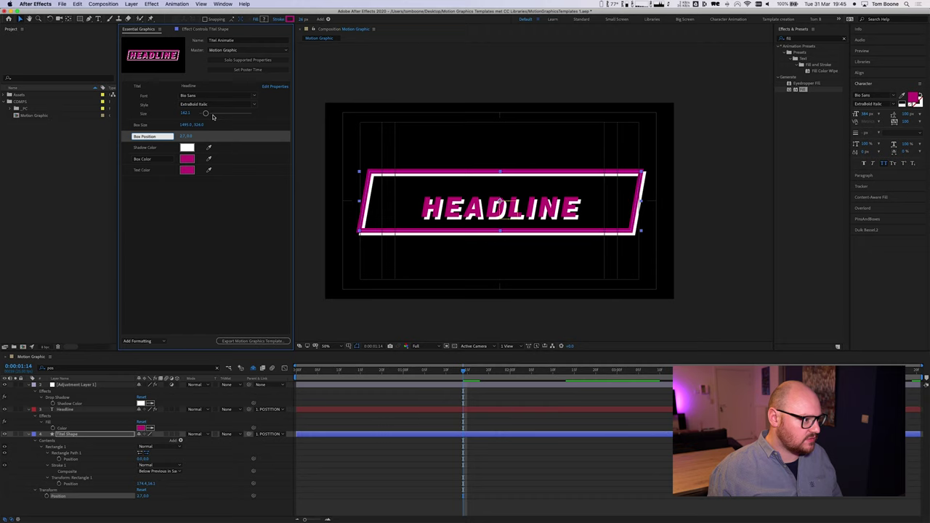
pyautogui.click(229, 232)
# Fit the frame around the headline with Box Position 2.7, 37.0 and Box Size about 942 by 203, and preview from the beginning
pyautogui.moveTo(188, 137); pyautogui.dragTo(4, 138)
pyautogui.click(199, 124)
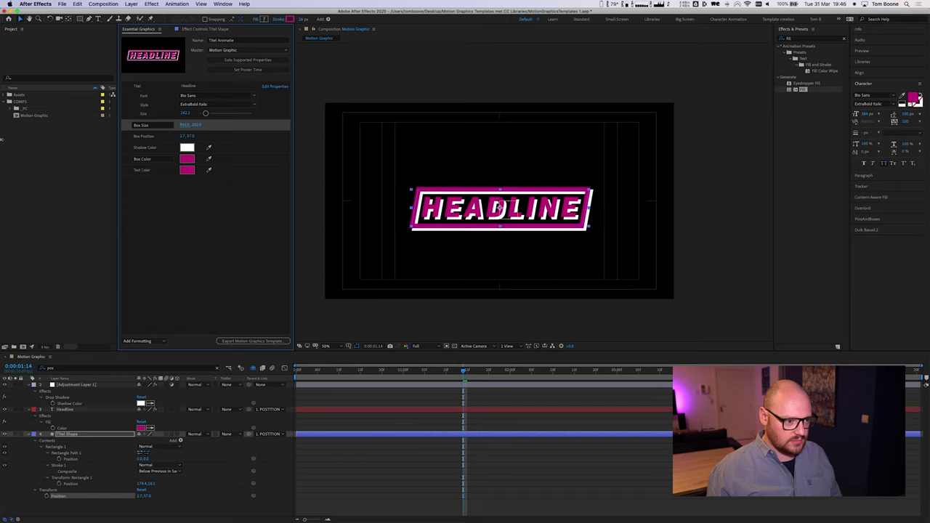
pyautogui.press('Home')
pyautogui.press('space')
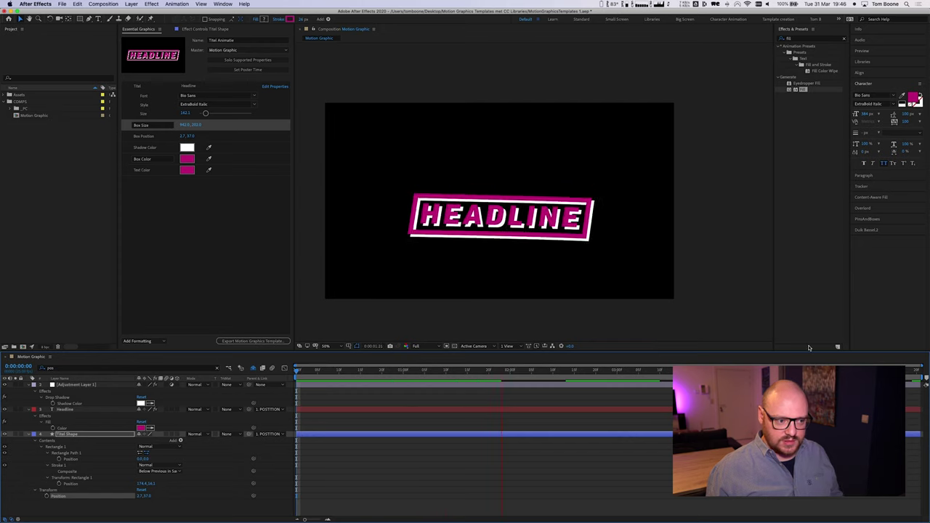
pyautogui.press('space')
pyautogui.click(202, 300)
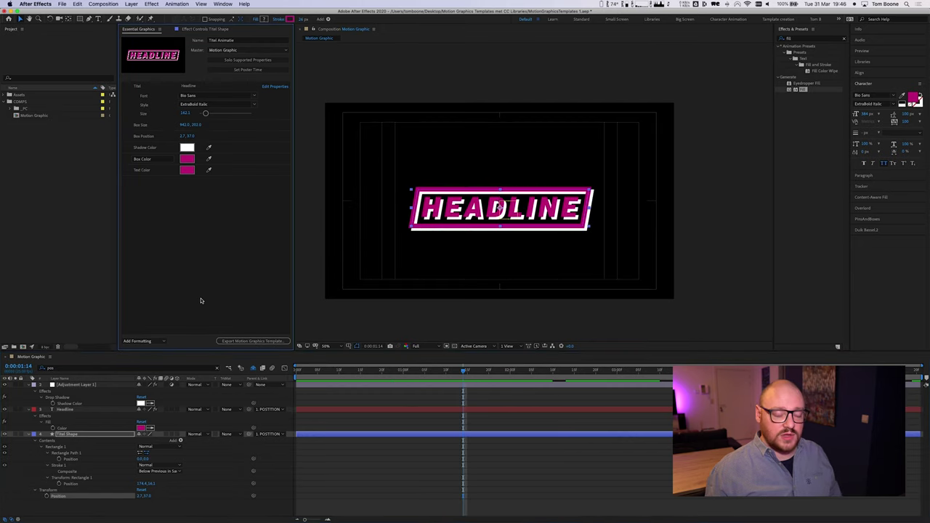
pyautogui.click(146, 343)
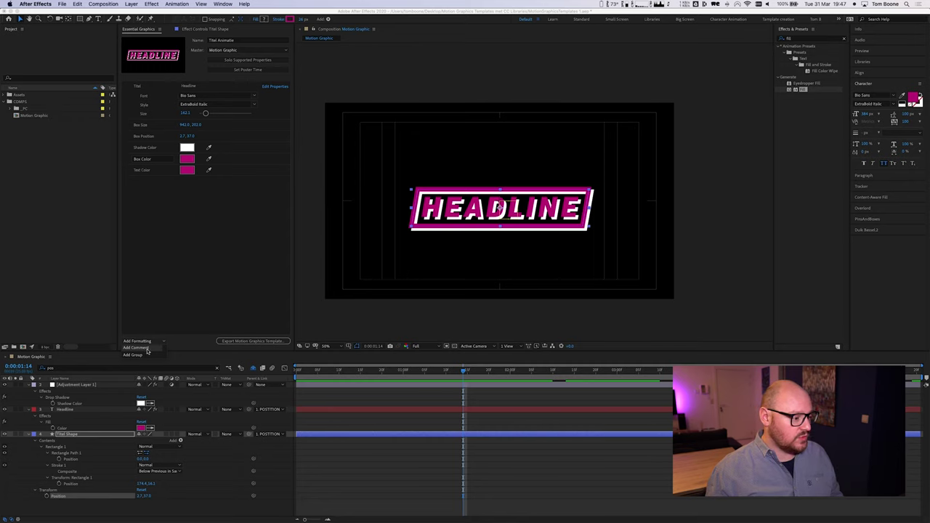
pyautogui.click(147, 349)
pyautogui.click(183, 183)
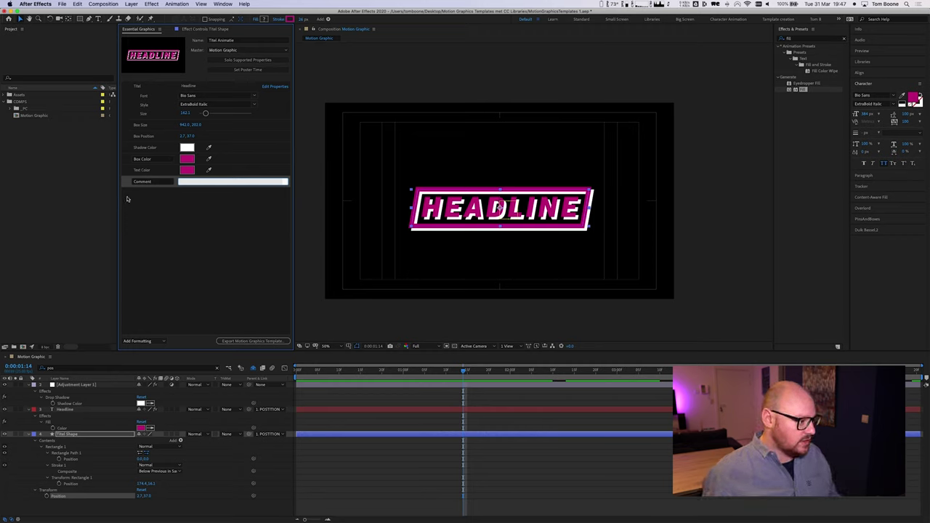
pyautogui.press('Delete')
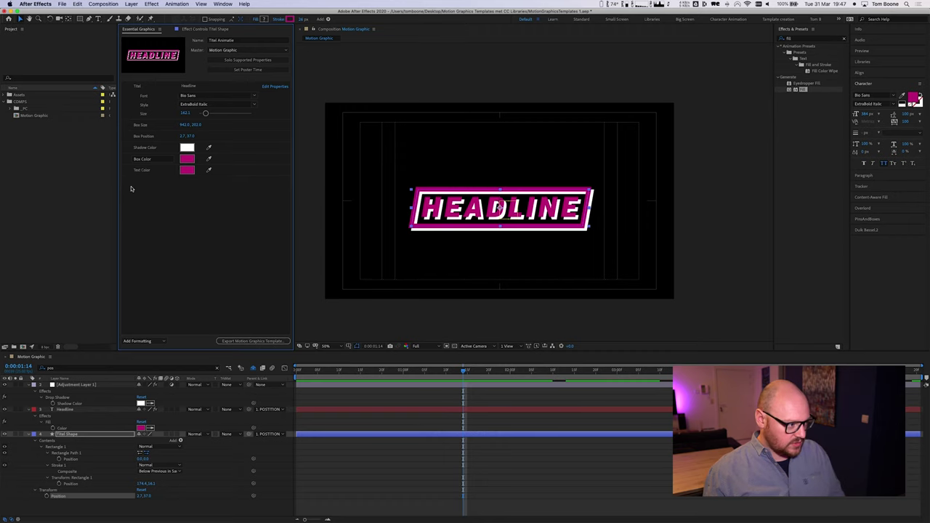
# Add a group below the template's controls and name it "Colors"
pyautogui.click(152, 342)
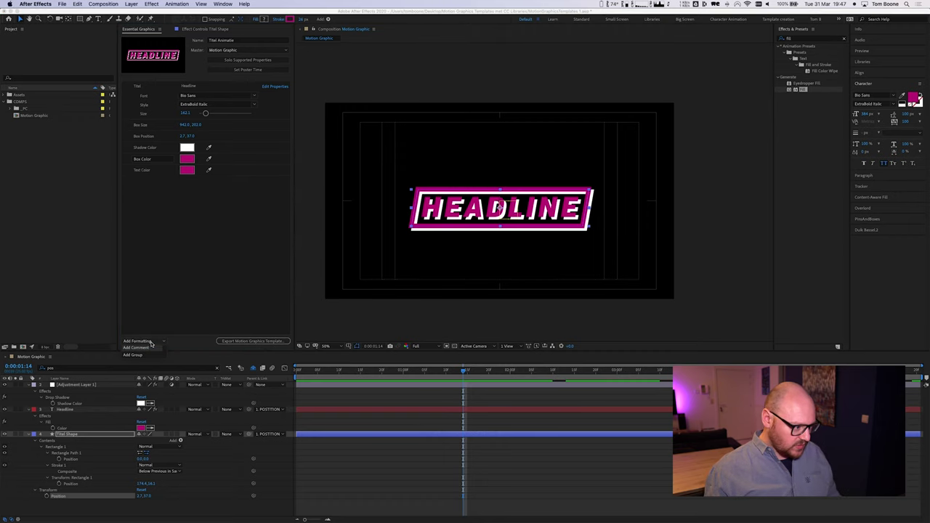
pyautogui.click(134, 355)
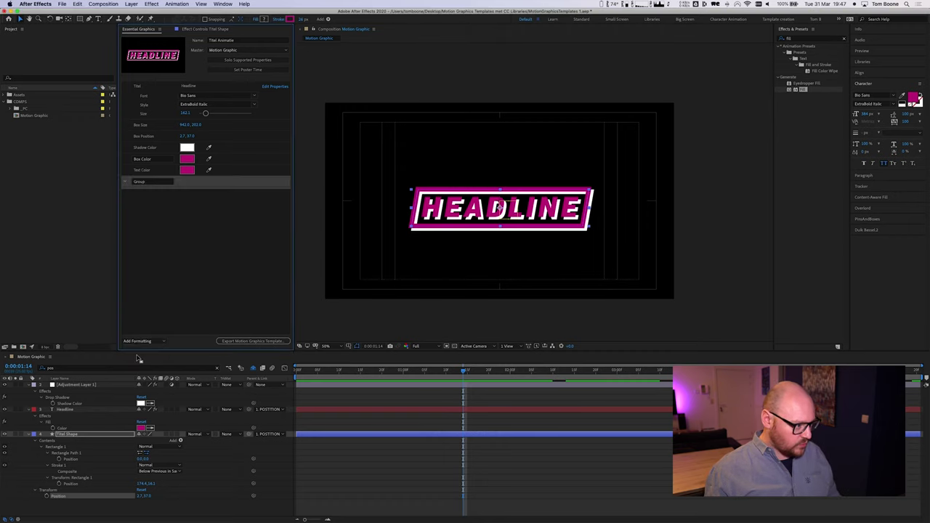
pyautogui.click(143, 182)
pyautogui.write('Col')
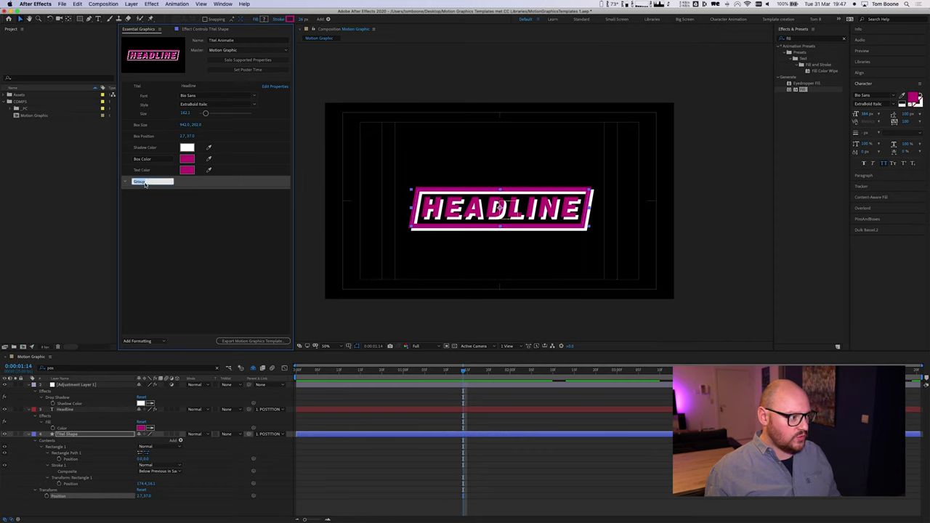
pyautogui.write('ors')
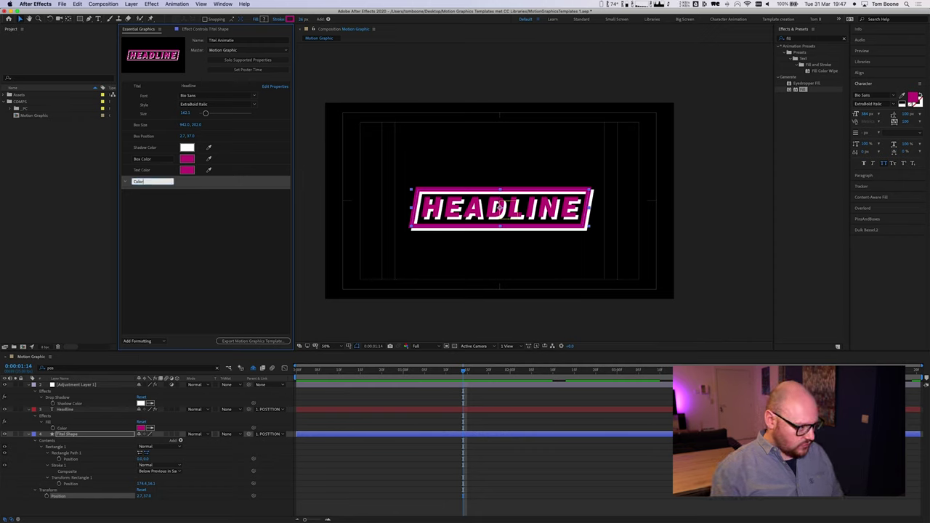
pyautogui.press('Return')
# Move Text Color, Box Color and Shadow Color, in that order, into the Colors group and check that it collapses and expands
pyautogui.moveTo(239, 166); pyautogui.dragTo(242, 189)
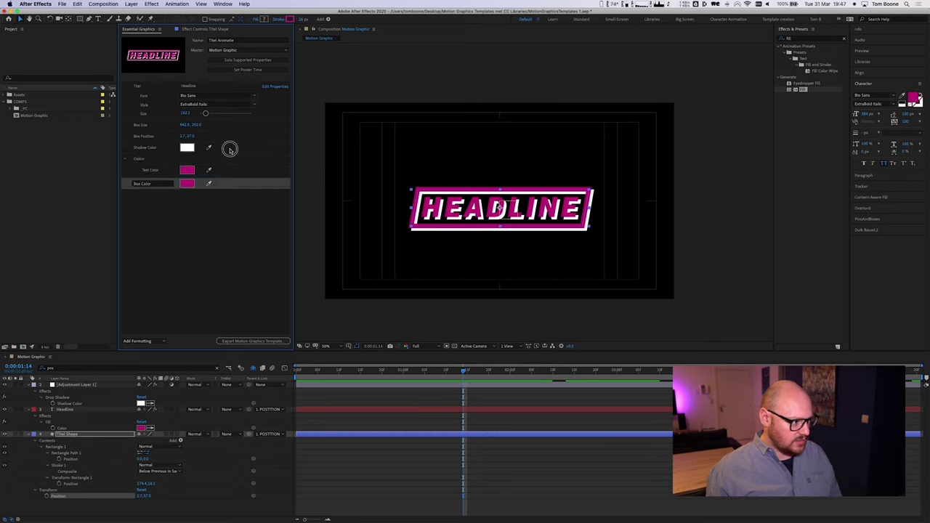
pyautogui.click(229, 150)
pyautogui.moveTo(243, 171)
pyautogui.mouseDown()
pyautogui.moveTo(241, 180)
pyautogui.moveTo(234, 167)
pyautogui.mouseUp()
pyautogui.click(239, 183)
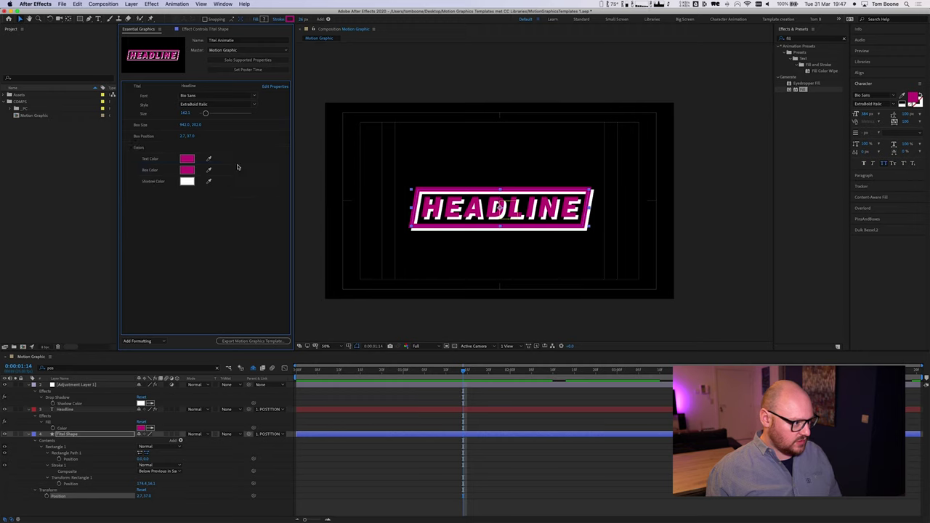
pyautogui.click(124, 148)
pyautogui.click(124, 148)
pyautogui.click(124, 149)
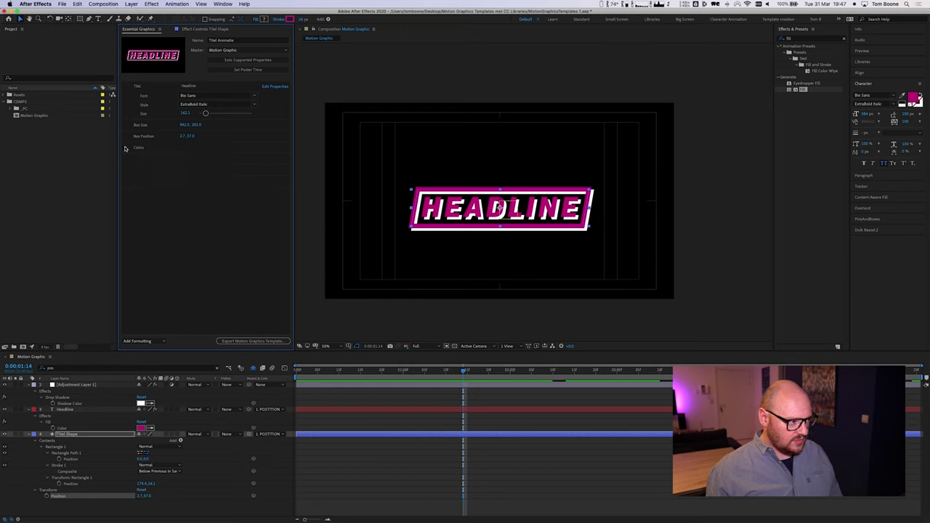
pyautogui.click(124, 148)
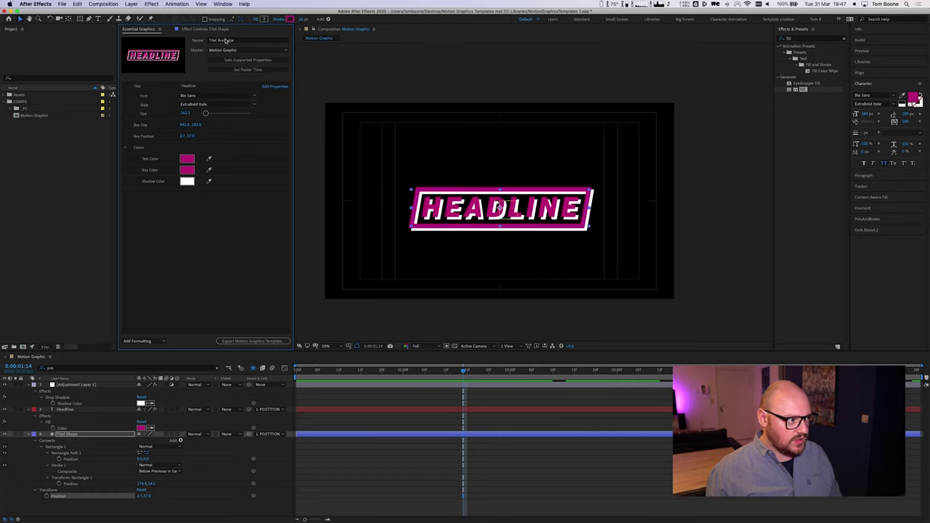
# Solo the supported properties of the Motion Graphic composition and review them across all layers in the enlarged timeline
pyautogui.click(266, 61)
pyautogui.click(22, 358)
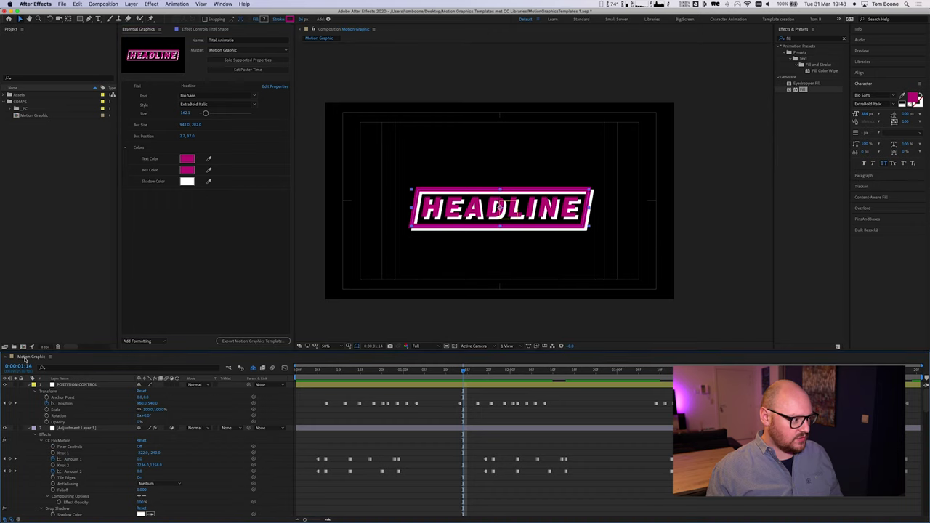
pyautogui.doubleClick(28, 358)
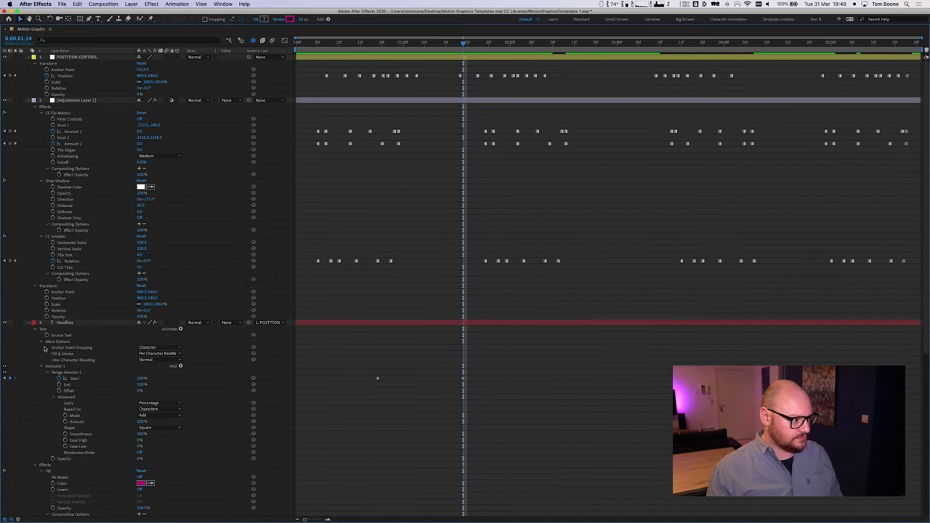
pyautogui.scroll(-10, 277, 145)
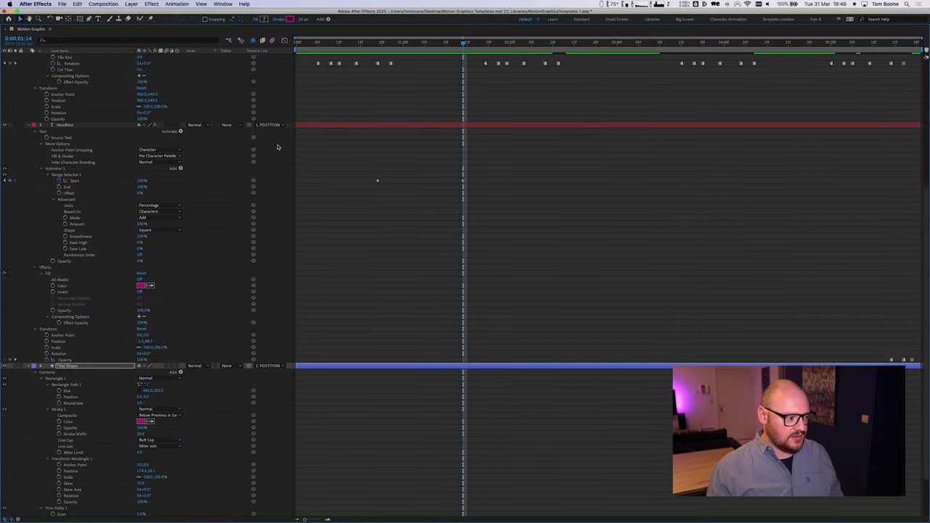
pyautogui.scroll(-3, 277, 147)
pyautogui.scroll(13, 262, 260)
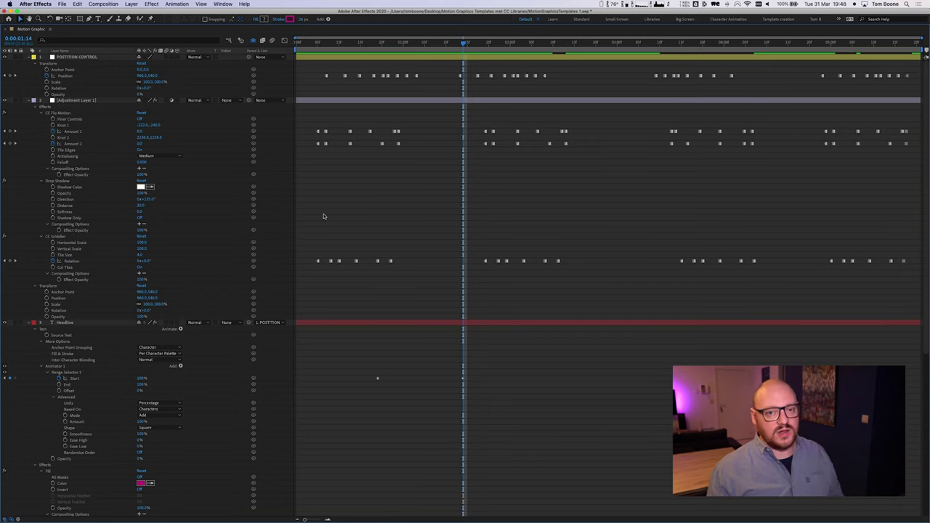
pyautogui.doubleClick(32, 29)
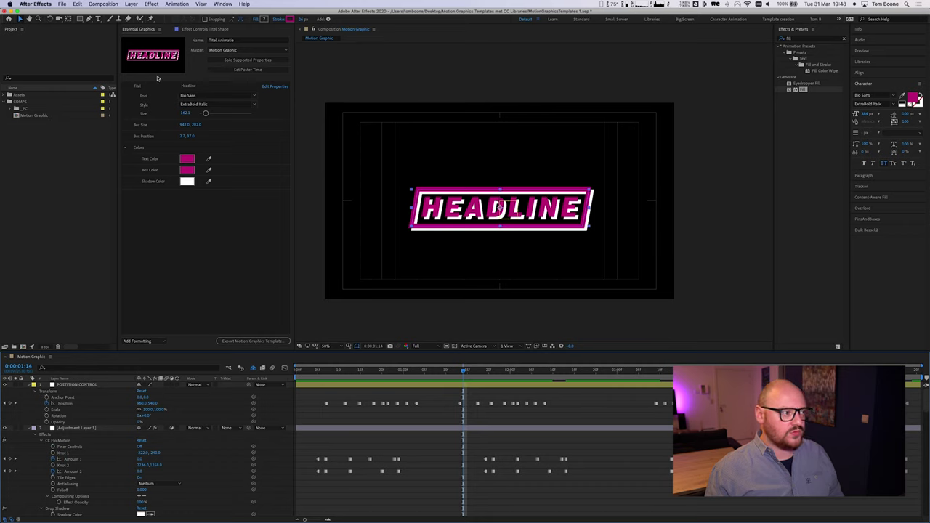
# Try the frame at 0:00:02:09 as the template's poster, and set the poster time to 0:00:01:14 instead
pyautogui.moveTo(466, 371); pyautogui.dragTo(549, 380)
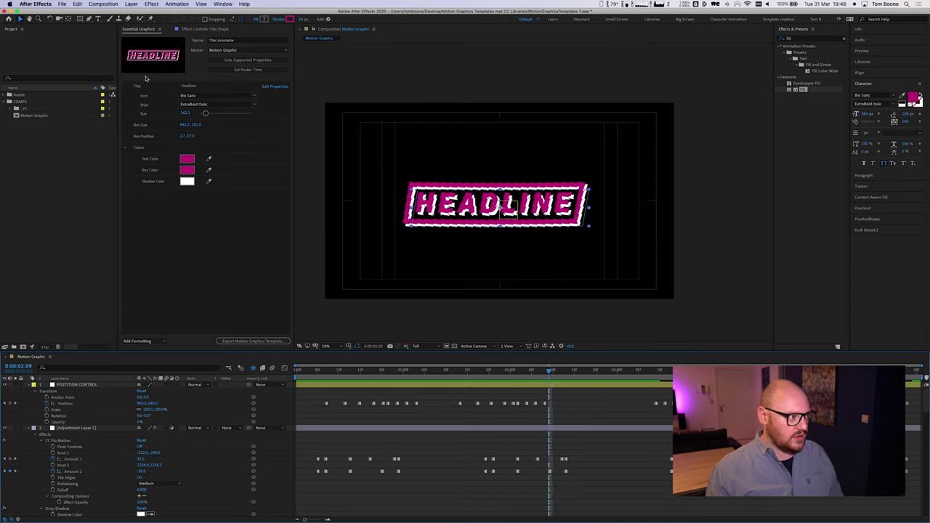
pyautogui.click(130, 61)
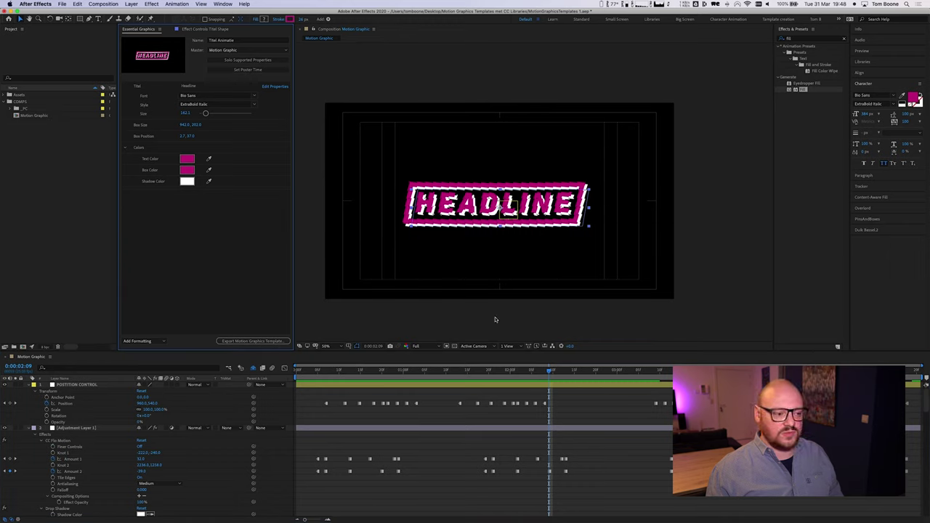
pyautogui.moveTo(471, 372)
pyautogui.mouseDown()
pyautogui.moveTo(443, 373)
pyautogui.moveTo(465, 374)
pyautogui.mouseUp()
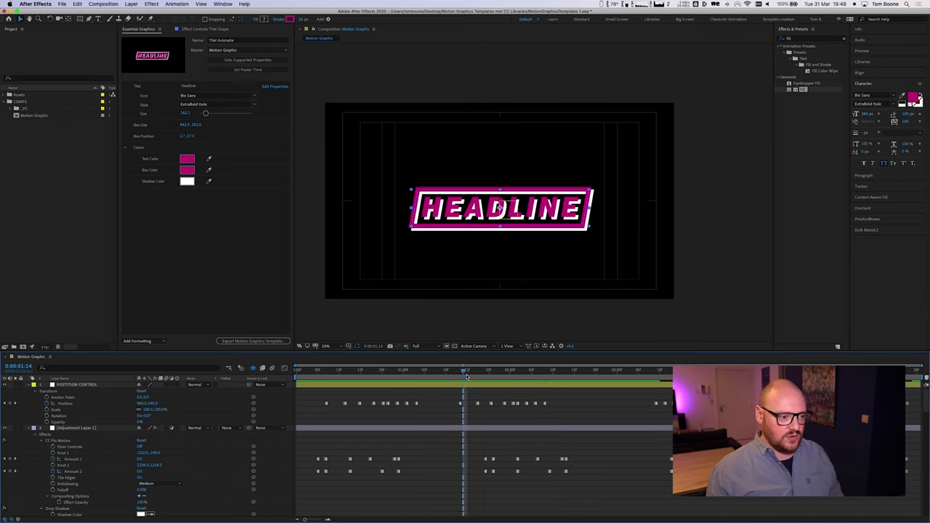
pyautogui.click(248, 70)
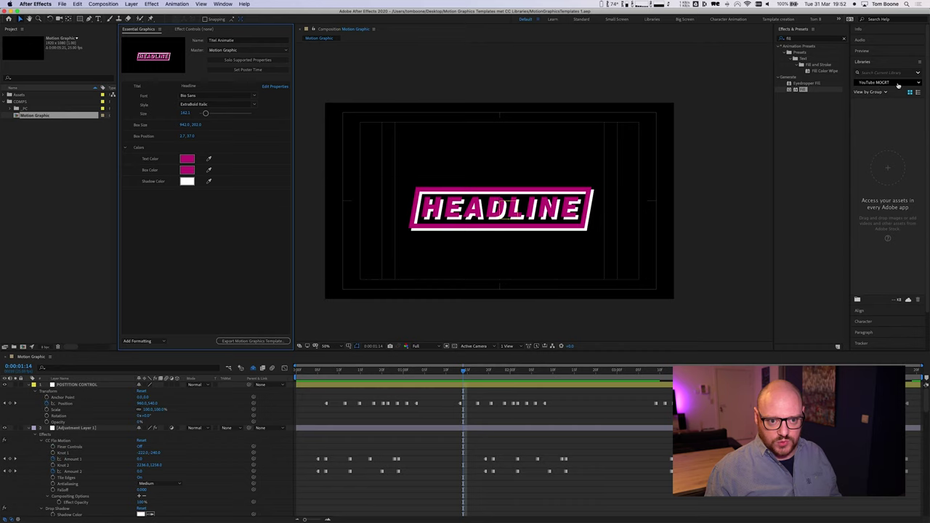
# Export the Titel Animatie motion graphics template to the YouTube MOGRT library
pyautogui.click(921, 62)
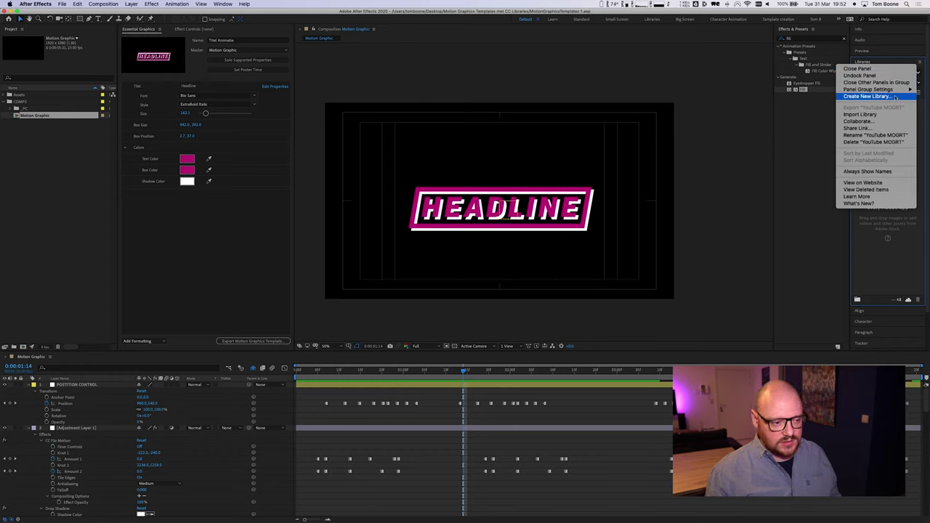
pyautogui.click(806, 156)
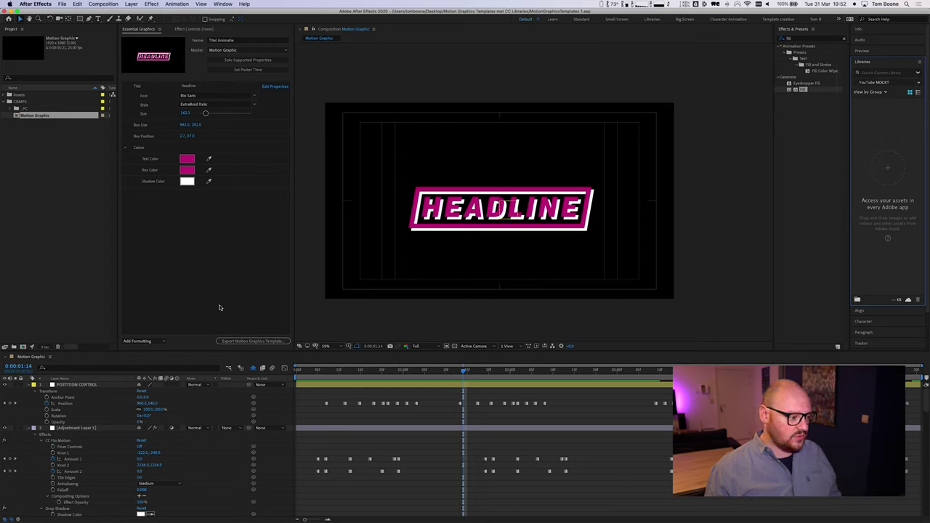
pyautogui.click(270, 341)
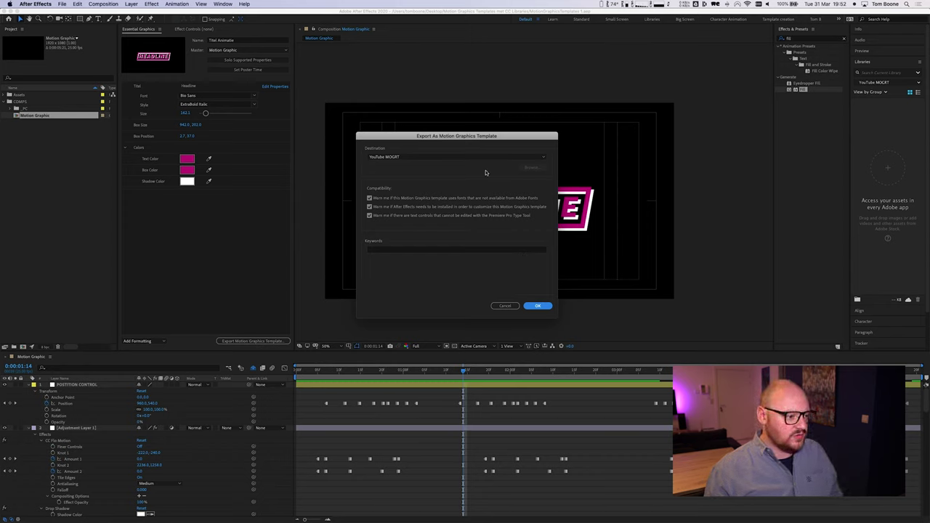
pyautogui.click(375, 157)
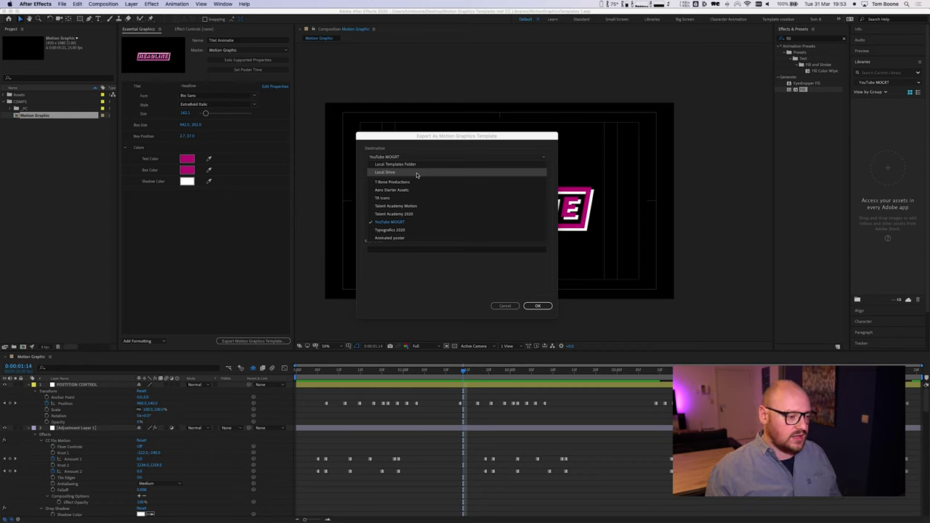
pyautogui.click(397, 226)
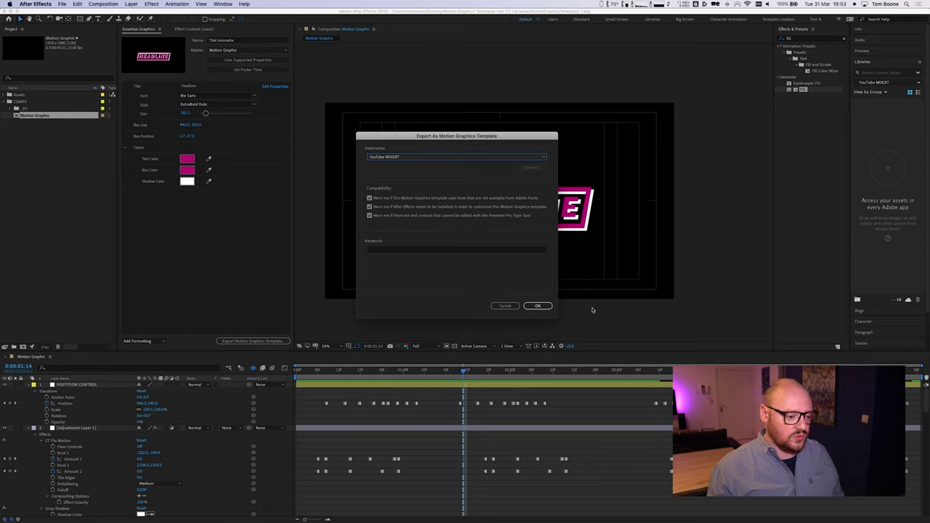
pyautogui.click(545, 307)
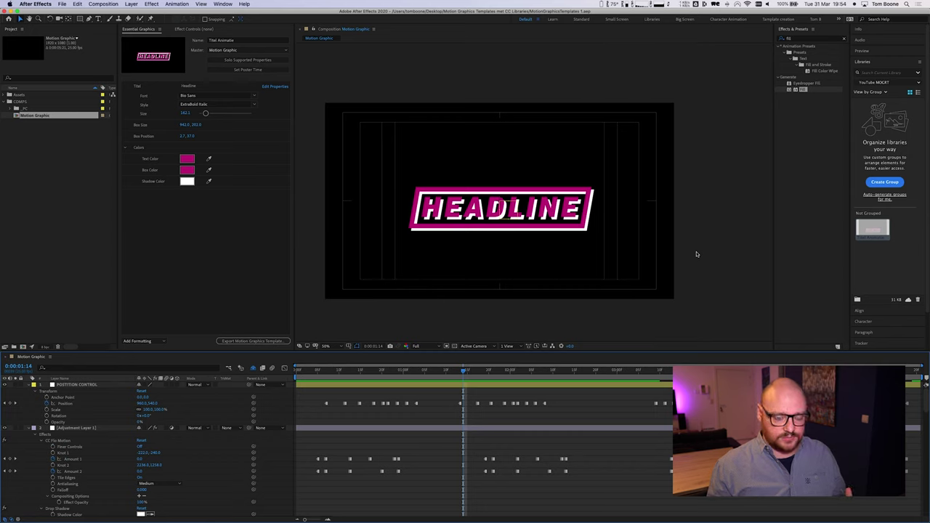
# Switch to Premiere Pro and play the Skateboard - 2295 sequence through to its end
pyautogui.moveTo(486, 511)
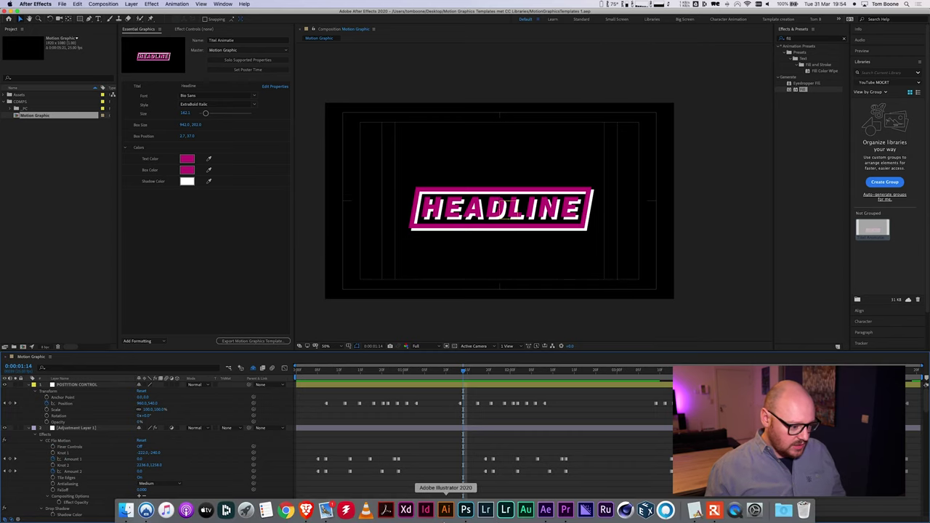
pyautogui.click(571, 510)
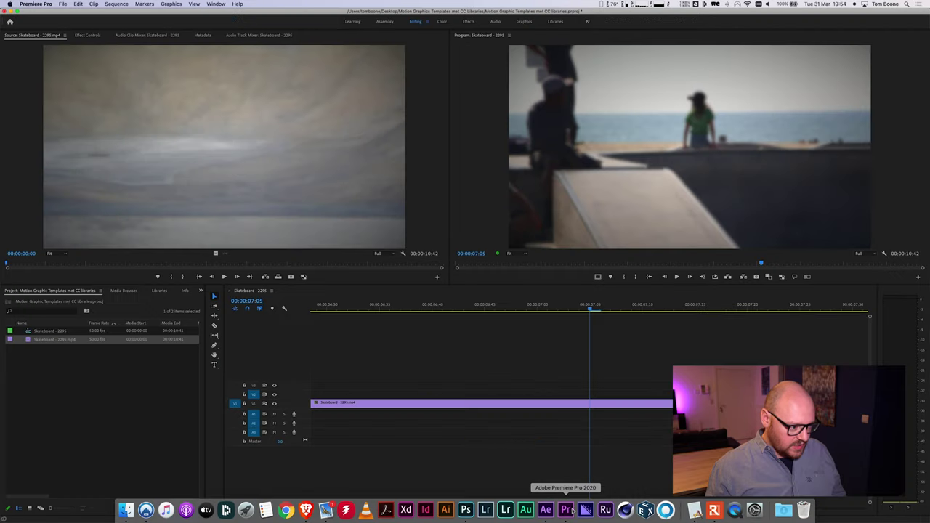
pyautogui.click(431, 309)
pyautogui.press('j')
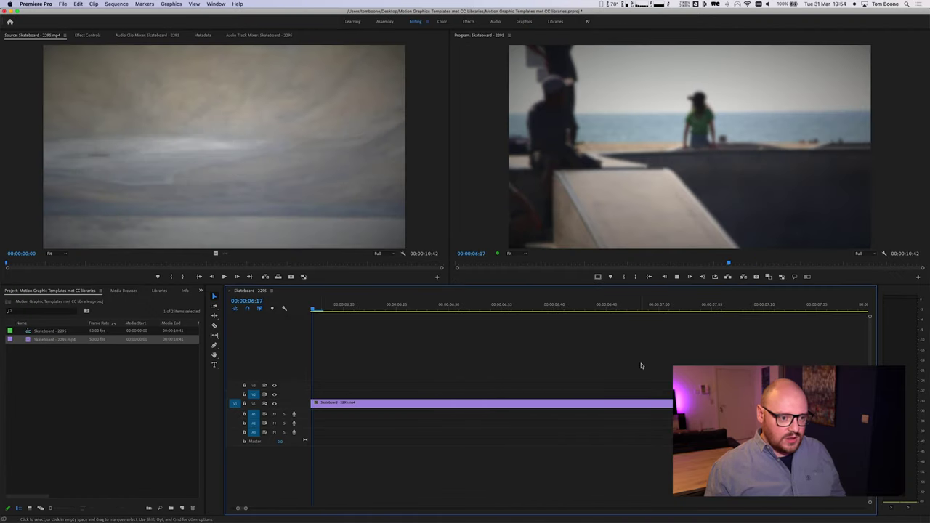
pyautogui.press('l')
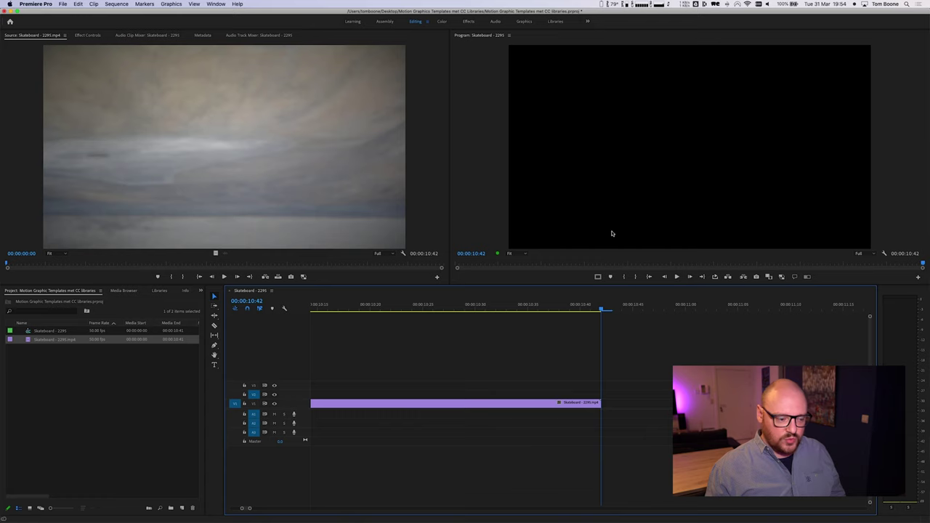
# Move the playhead to 00:00:02:20 in the Skateboard - 2295 sequence
pyautogui.press('-')
pyautogui.press('-')
pyautogui.press('-')
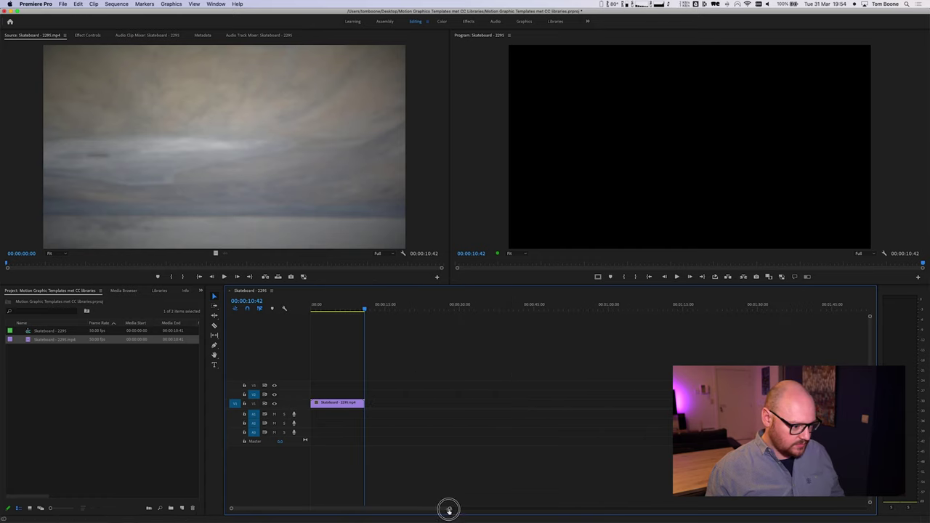
pyautogui.moveTo(449, 508); pyautogui.dragTo(302, 508)
pyautogui.moveTo(381, 305); pyautogui.dragTo(339, 305)
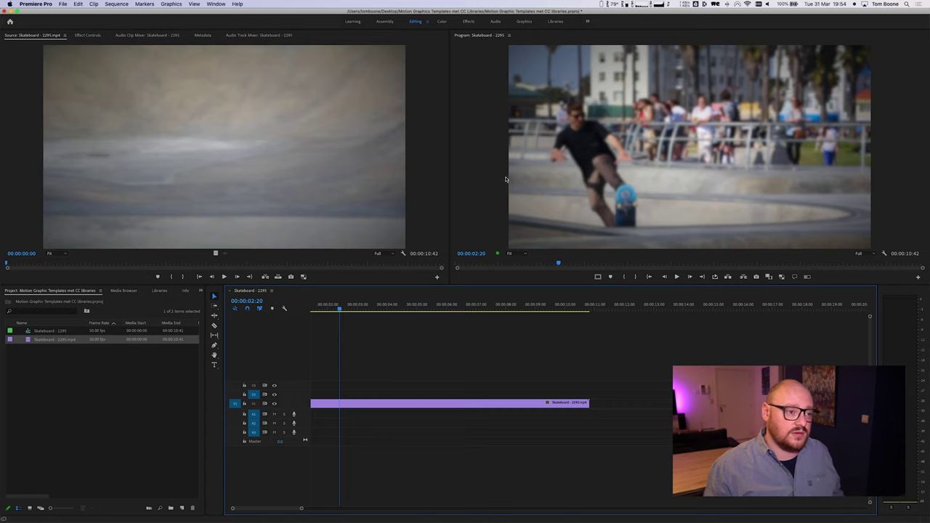
# Change to the Libraries workspace and show the YouTube MOGRT library containing the exported template
pyautogui.click(554, 22)
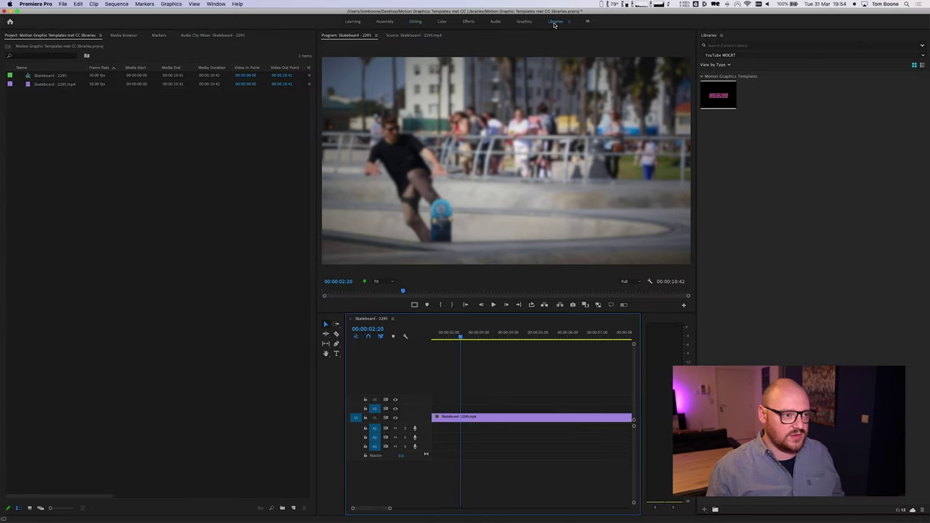
pyautogui.click(717, 56)
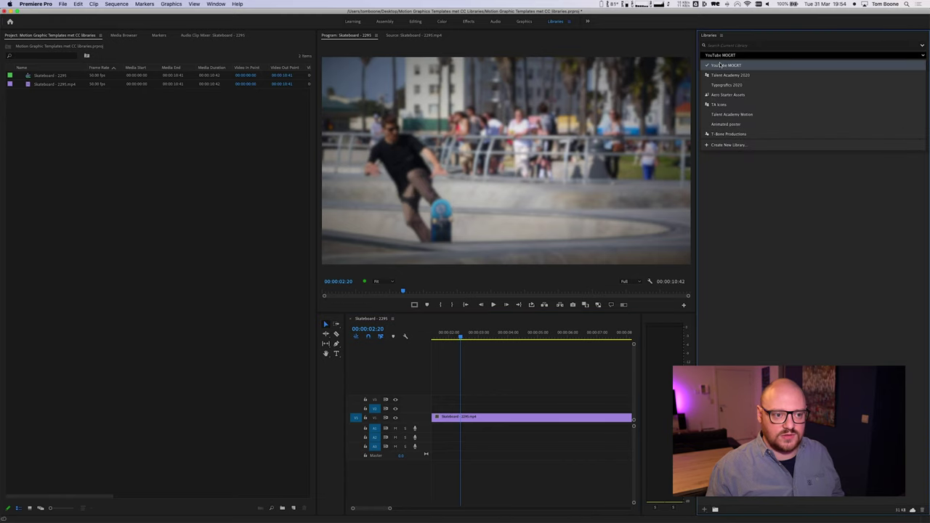
pyautogui.click(719, 64)
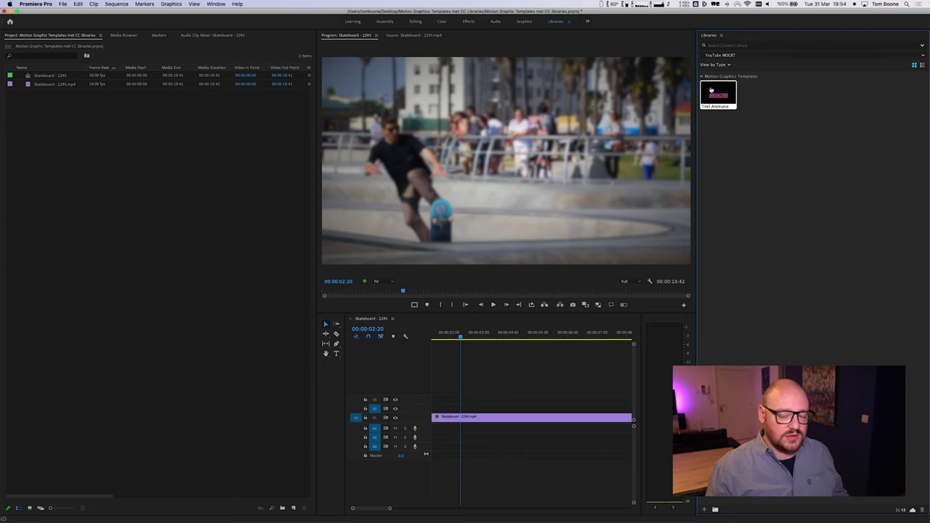
# Place the Titel Animatie template on track V2 above the Skateboard - 2295 clip and change to the Graphics workspace
pyautogui.moveTo(722, 94); pyautogui.dragTo(452, 412)
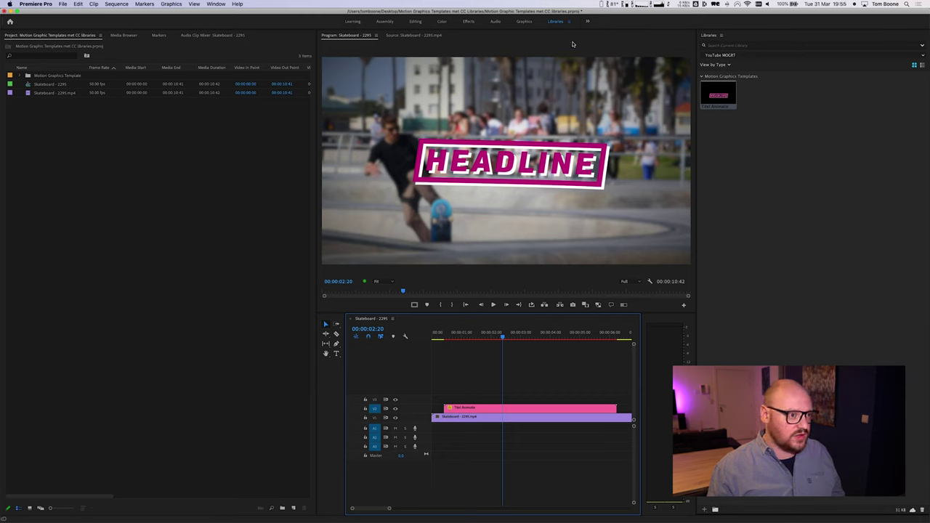
pyautogui.click(523, 22)
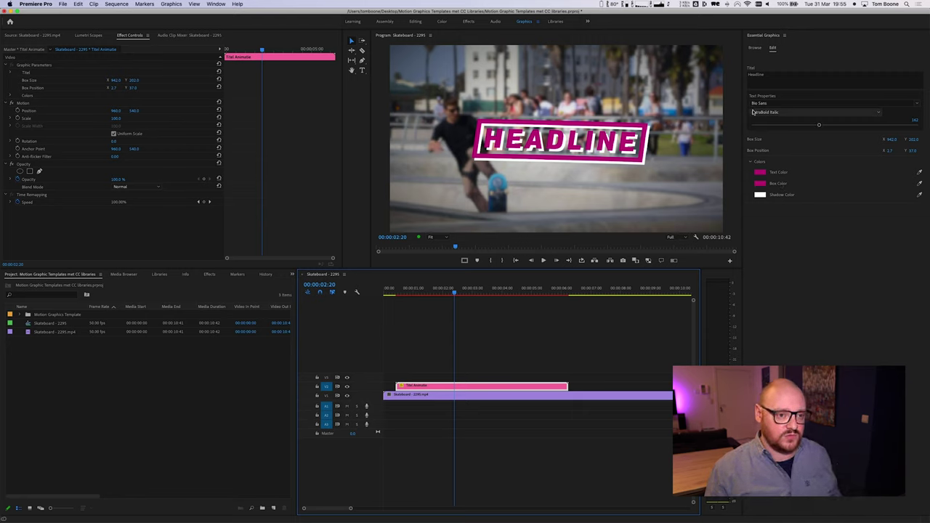
# Replace the template's title text with Talent academy and widen its box to a horizontal size of 1423
pyautogui.doubleClick(760, 77)
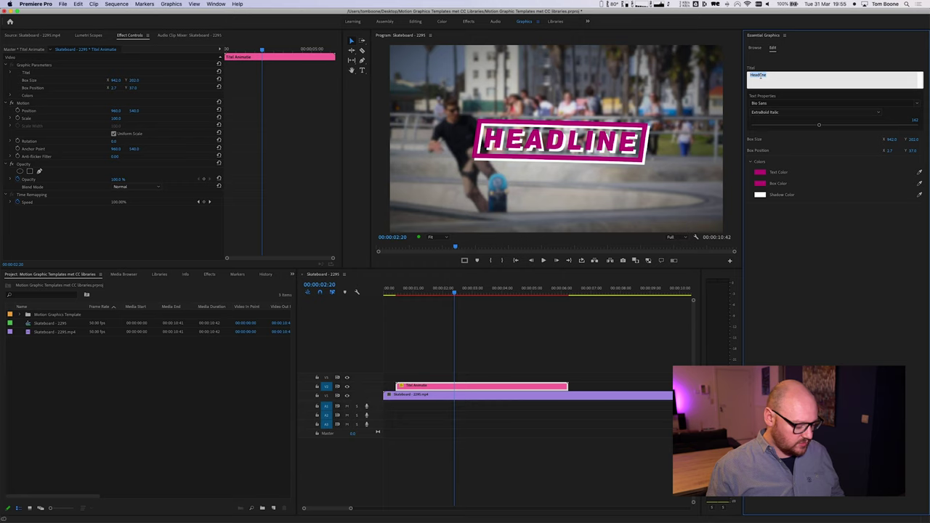
pyautogui.write('Talent')
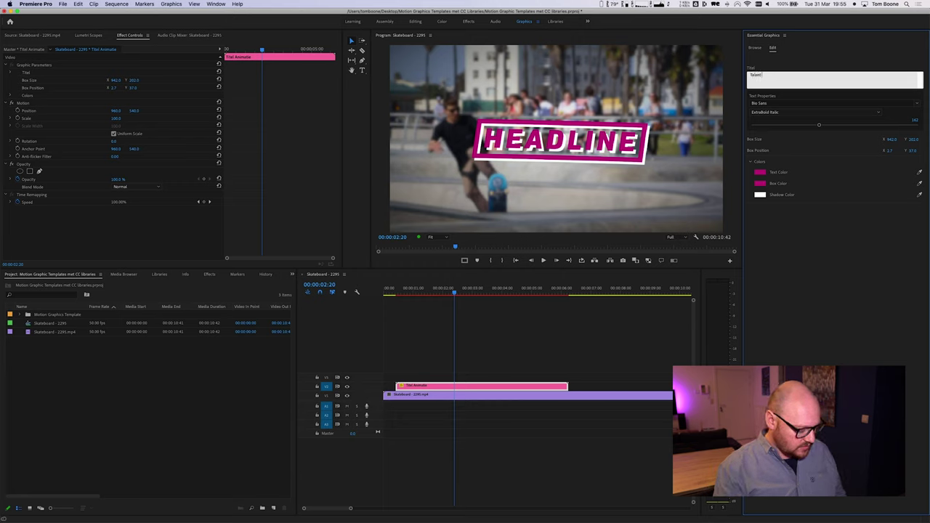
pyautogui.write(' academy')
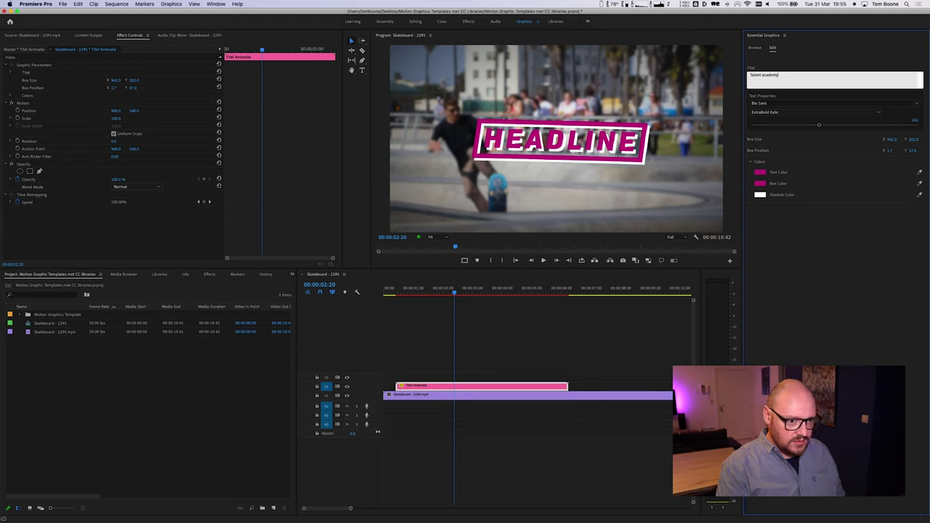
pyautogui.click(835, 312)
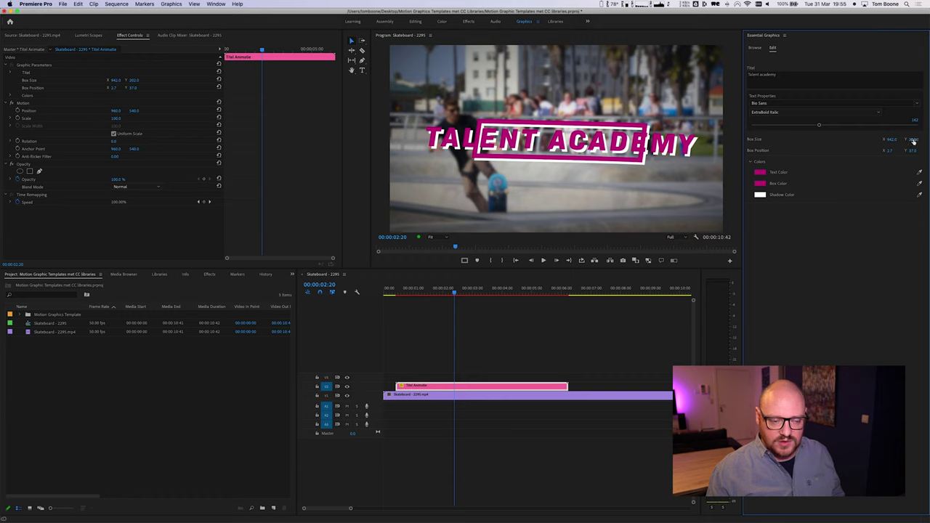
pyautogui.moveTo(890, 138); pyautogui.dragTo(927, 139)
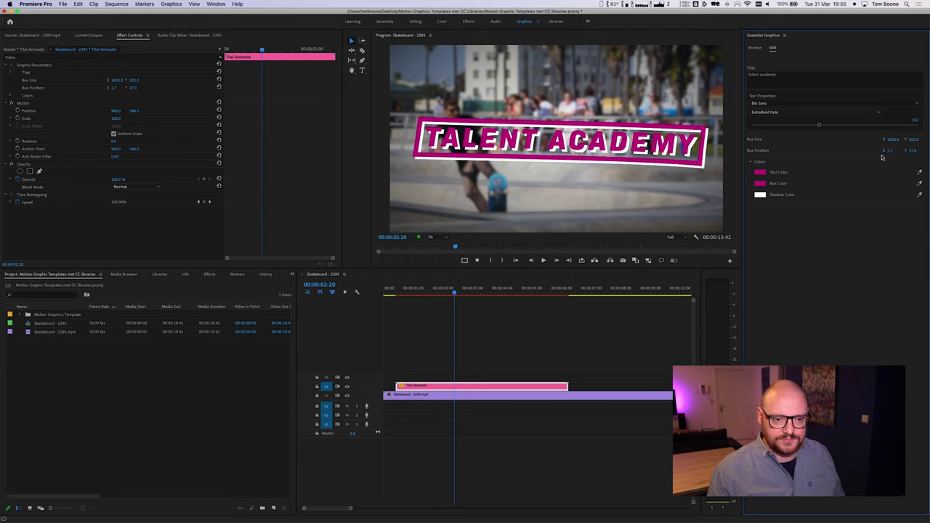
# Play the sequence from near its start to preview the Talent academy title animation
pyautogui.moveTo(455, 294); pyautogui.dragTo(391, 295)
pyautogui.press('space')
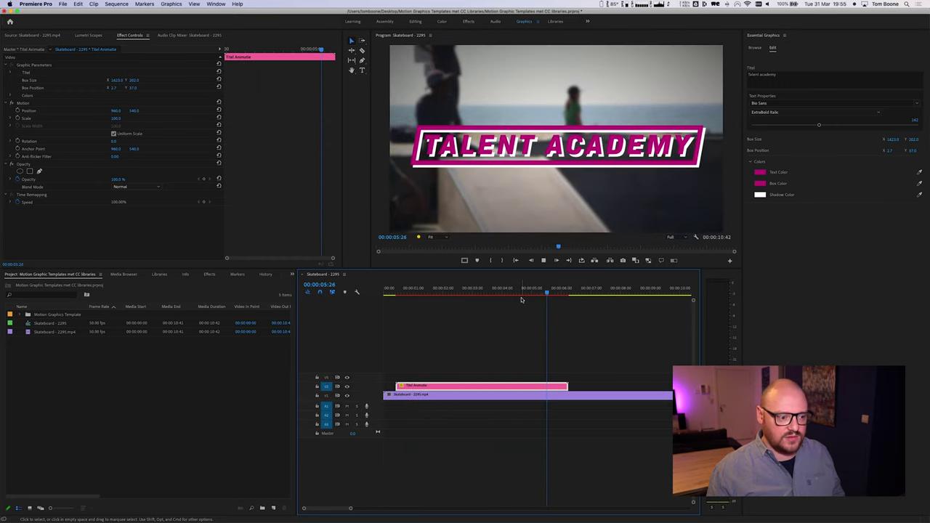
pyautogui.press('space')
# Set the title's text color to a blue sampled from the video frame at 00:00:02:27
pyautogui.click(459, 290)
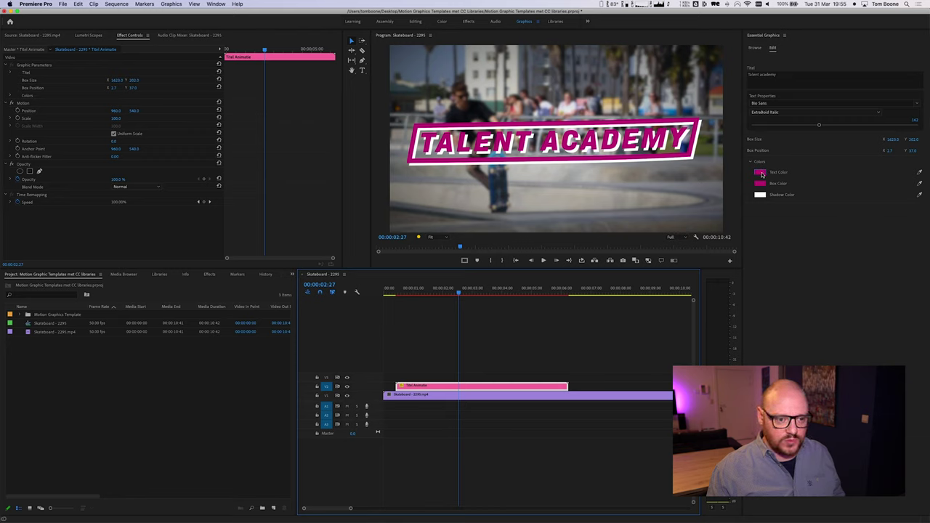
pyautogui.click(919, 173)
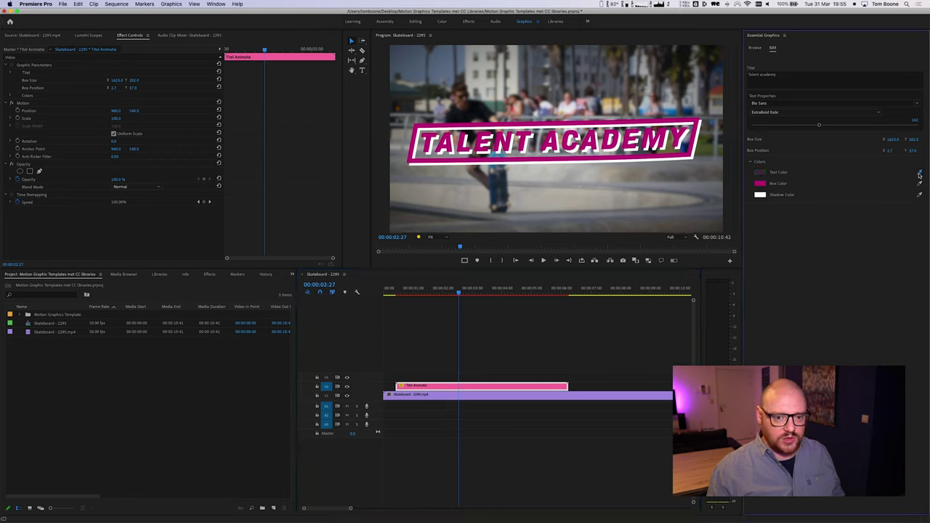
pyautogui.click(672, 113)
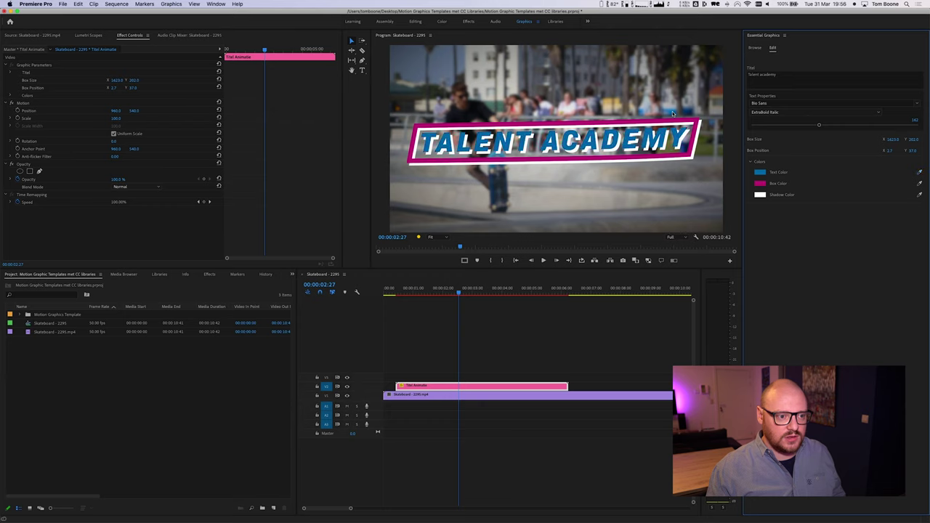
# Sample a tan tone from the video frame for the title's box color and adjust it to a bright orange
pyautogui.click(920, 185)
pyautogui.click(609, 104)
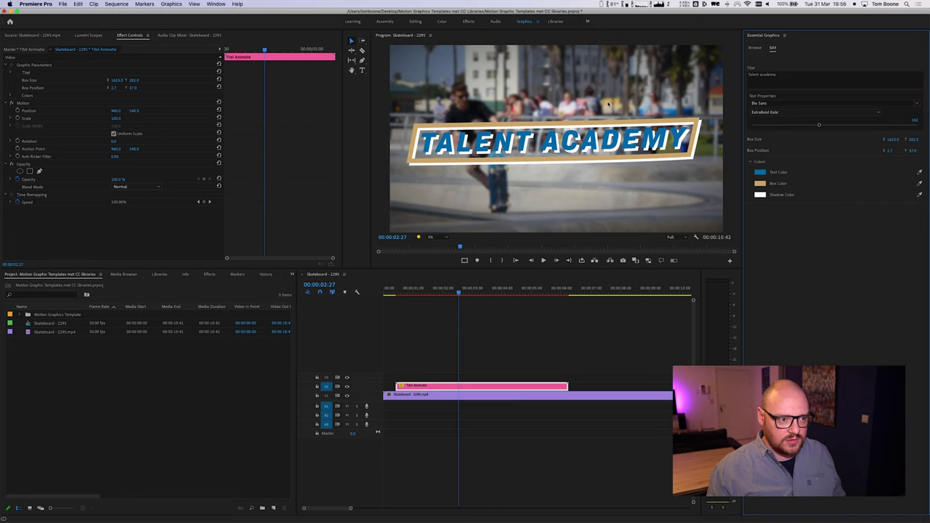
pyautogui.click(762, 185)
pyautogui.moveTo(58, 138); pyautogui.dragTo(89, 152)
pyautogui.click(166, 57)
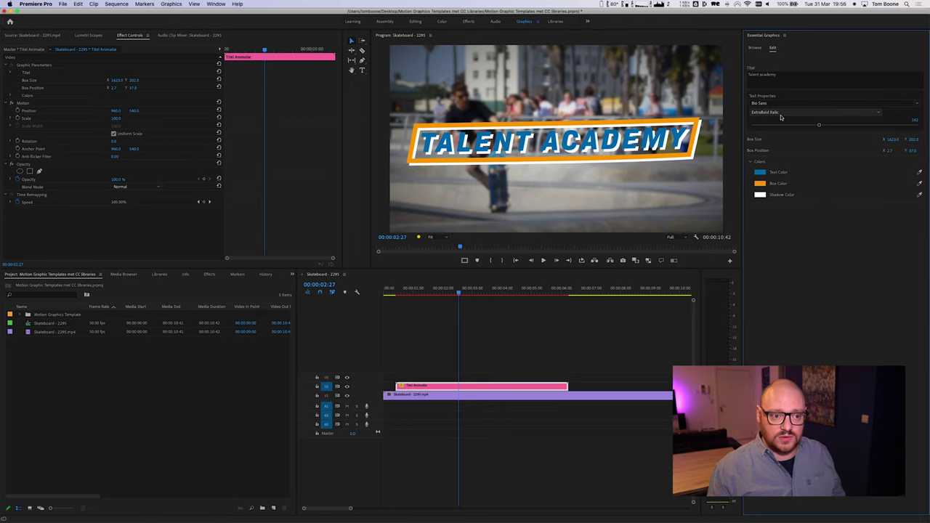
# Play the sequence from its beginning to preview the recolored title animation
pyautogui.click(516, 322)
pyautogui.press('Home')
pyautogui.press('space')
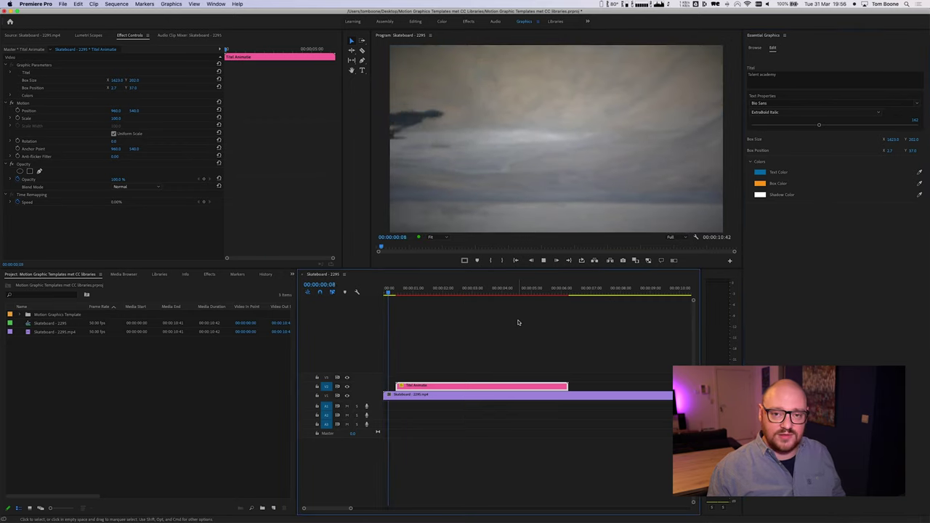